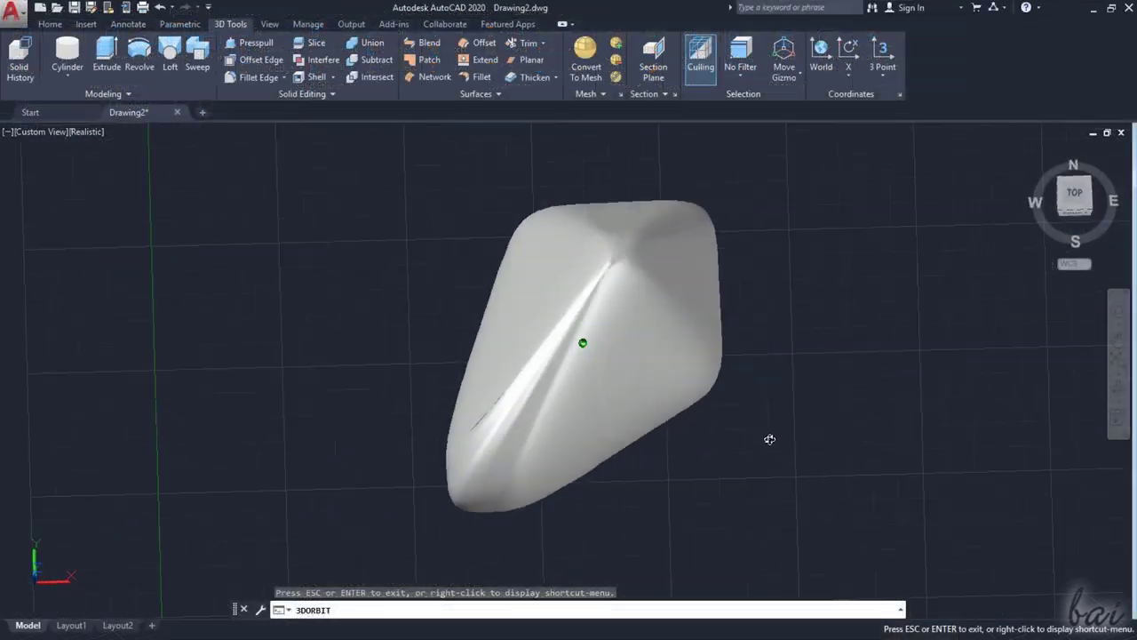
pyautogui.moveTo(769, 439)
pyautogui.mouseDown()
pyautogui.moveTo(853, 382)
pyautogui.moveTo(879, 346)
pyautogui.moveTo(872, 307)
pyautogui.mouseUp()
pyautogui.press('Escape')
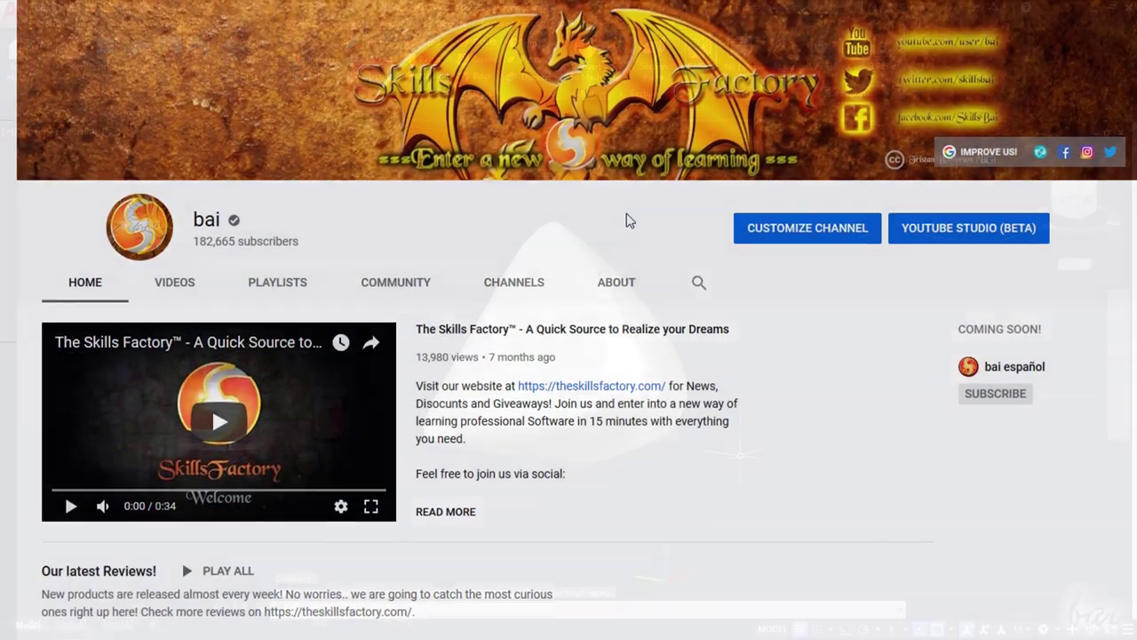
pyautogui.scroll(-5, 630, 219)
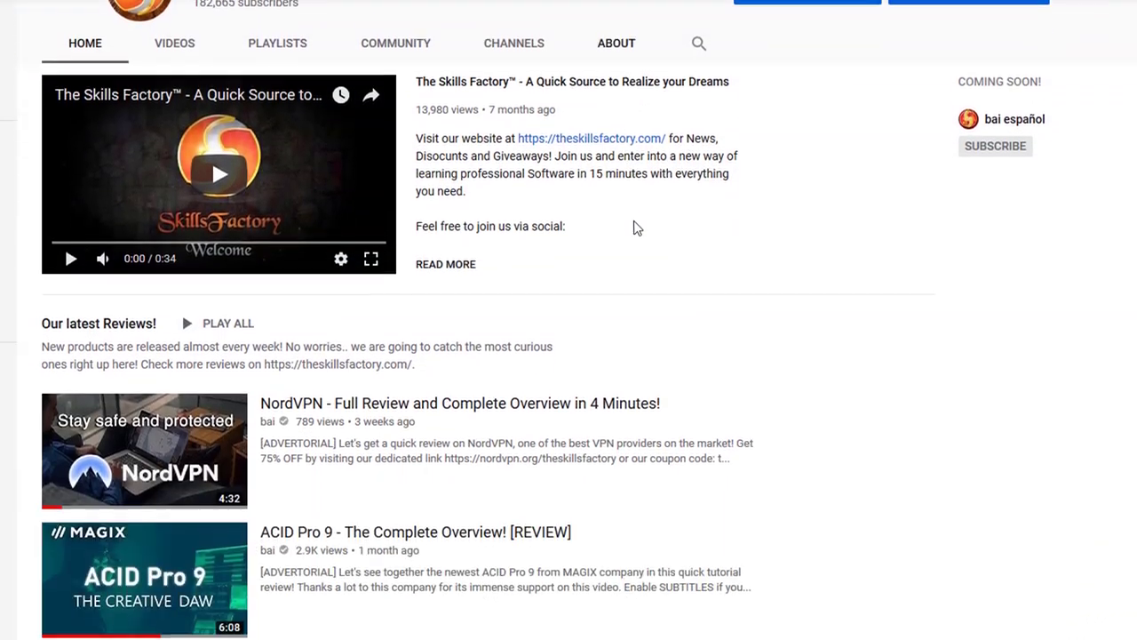
pyautogui.scroll(-6, 652, 247)
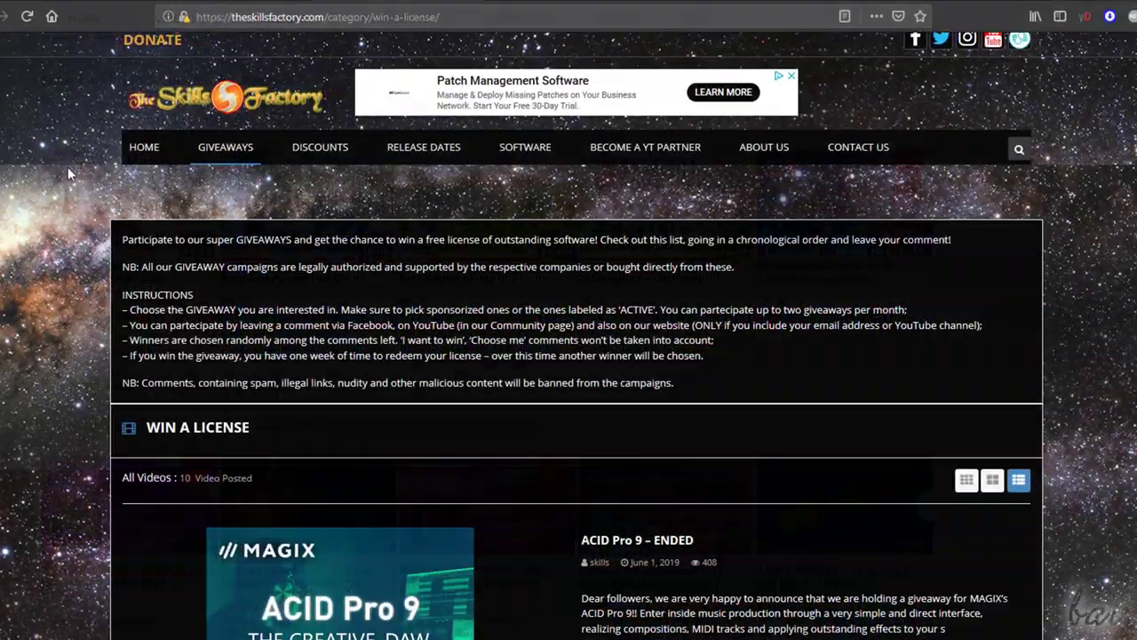
pyautogui.scroll(-4, 68, 167)
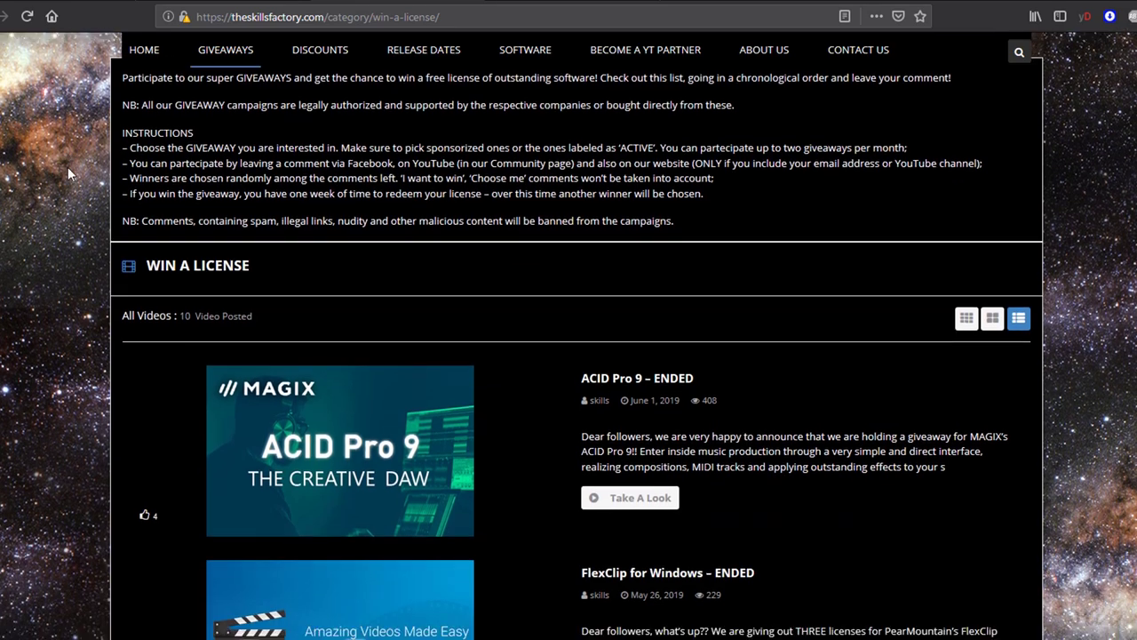
pyautogui.scroll(-4, 68, 167)
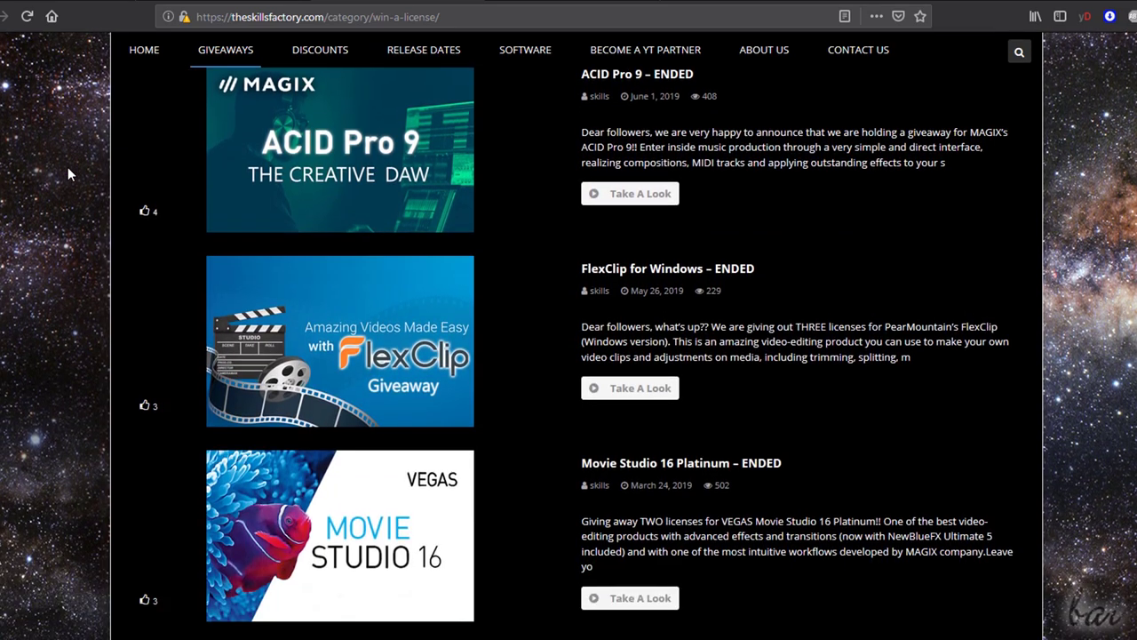
# Step: Draw a large circle on the flat XY plane in Drawing2 by specifying its centre and radius
pyautogui.click(100, 58)
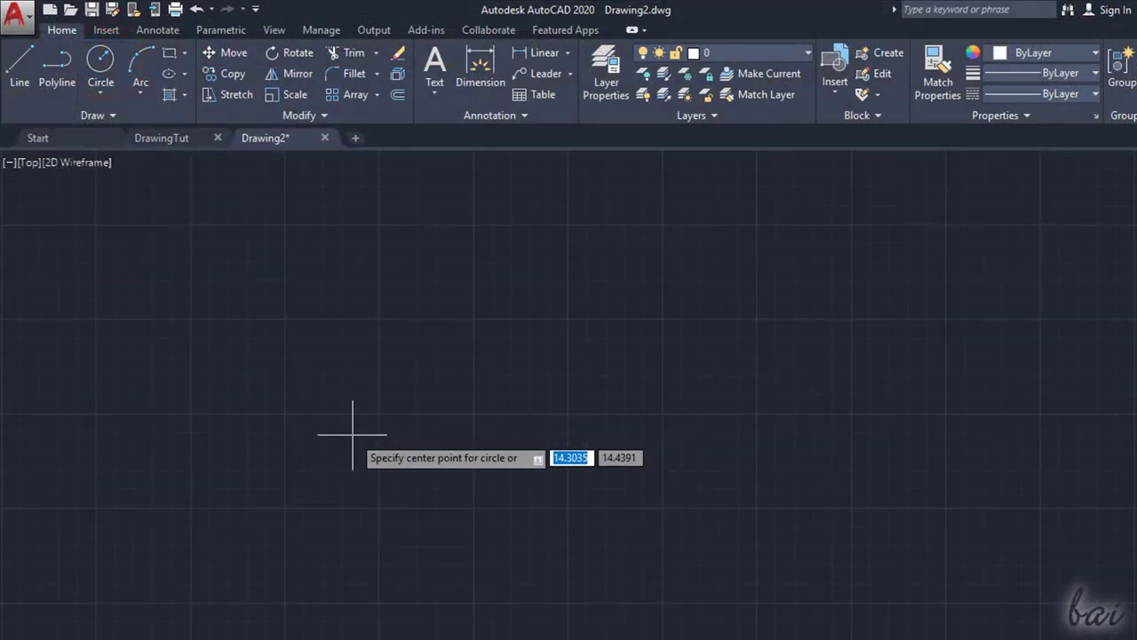
pyautogui.click(354, 431)
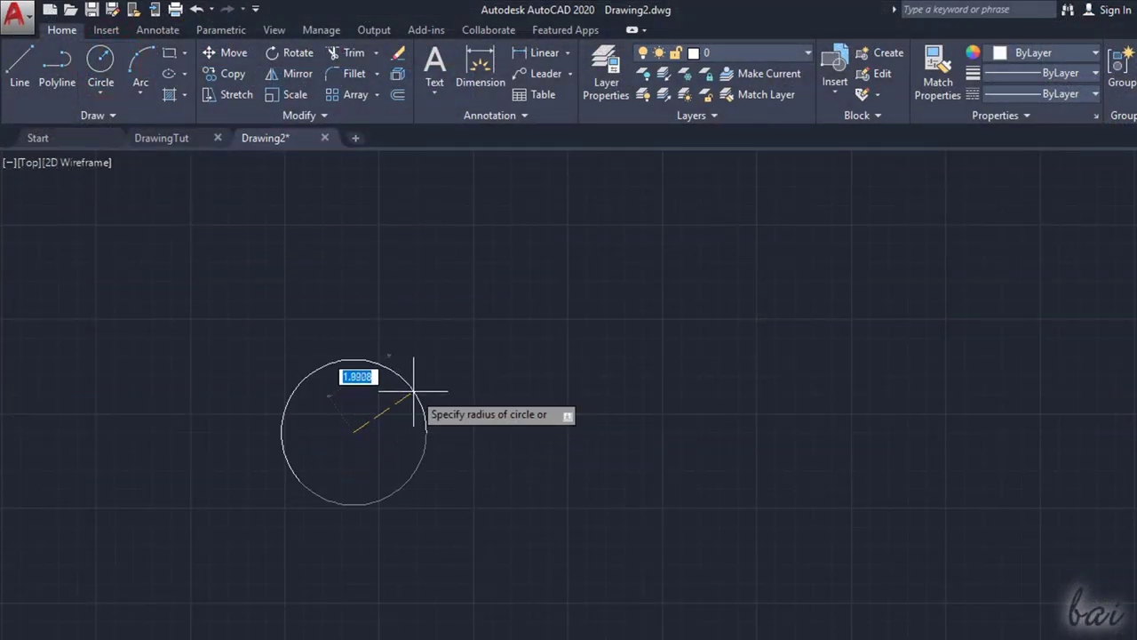
pyautogui.click(489, 305)
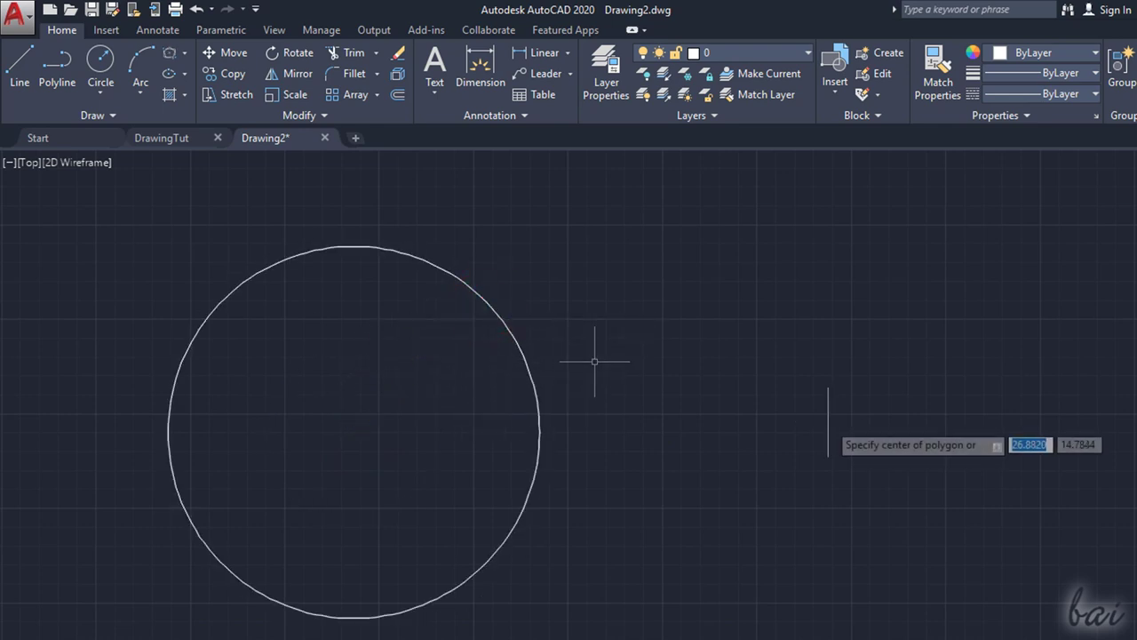
# Step: Draw a six-sided polygon beside the circle, inscribed in a circle with a radius of about 3
pyautogui.click(826, 426)
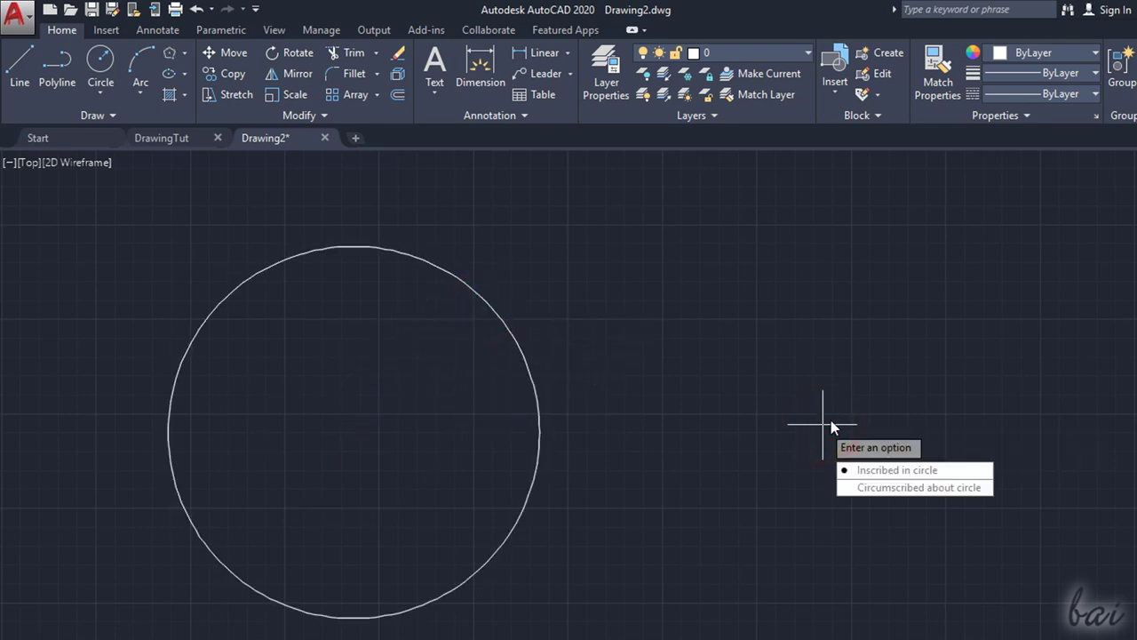
pyautogui.press('Return')
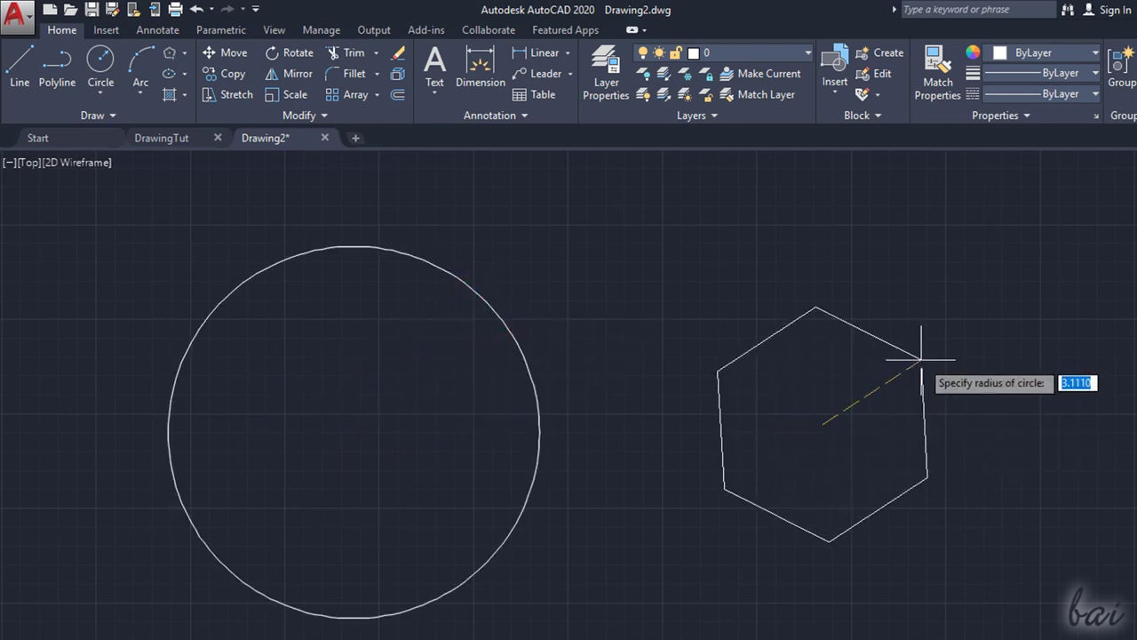
pyautogui.click(927, 358)
pyautogui.scroll(-6, 960, 495)
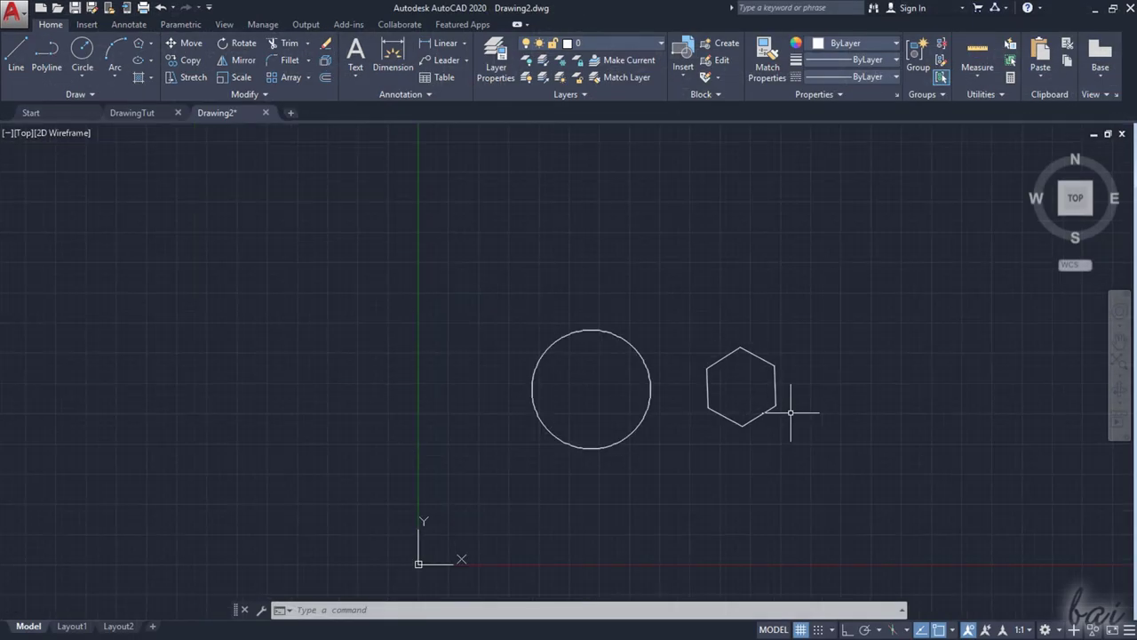
pyautogui.scroll(2, 875, 609)
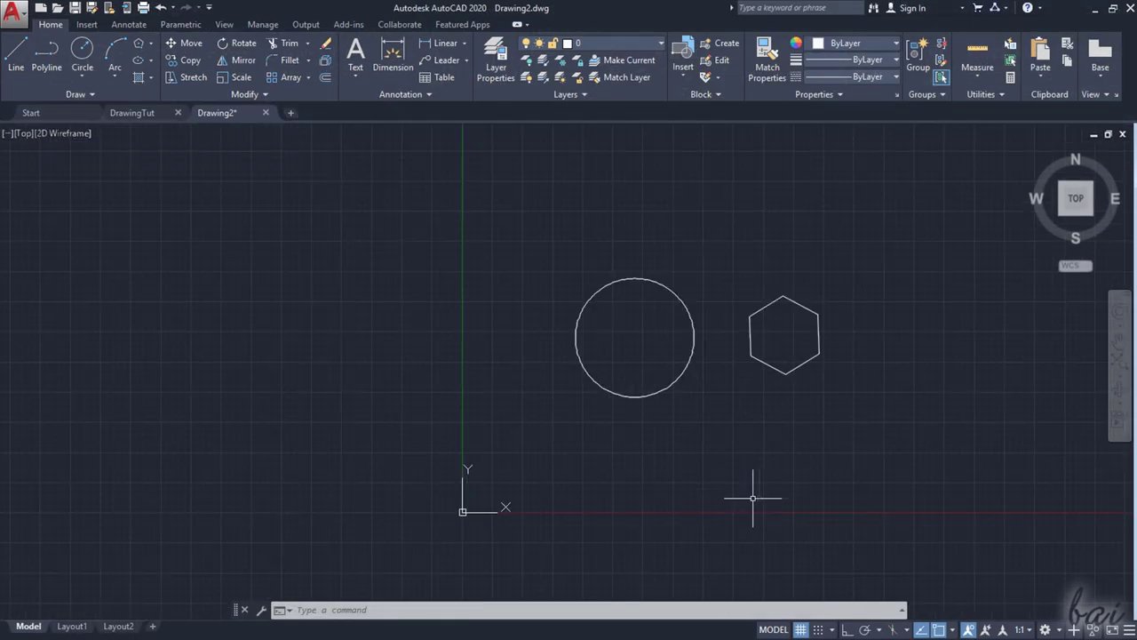
pyautogui.scroll(-2, 666, 505)
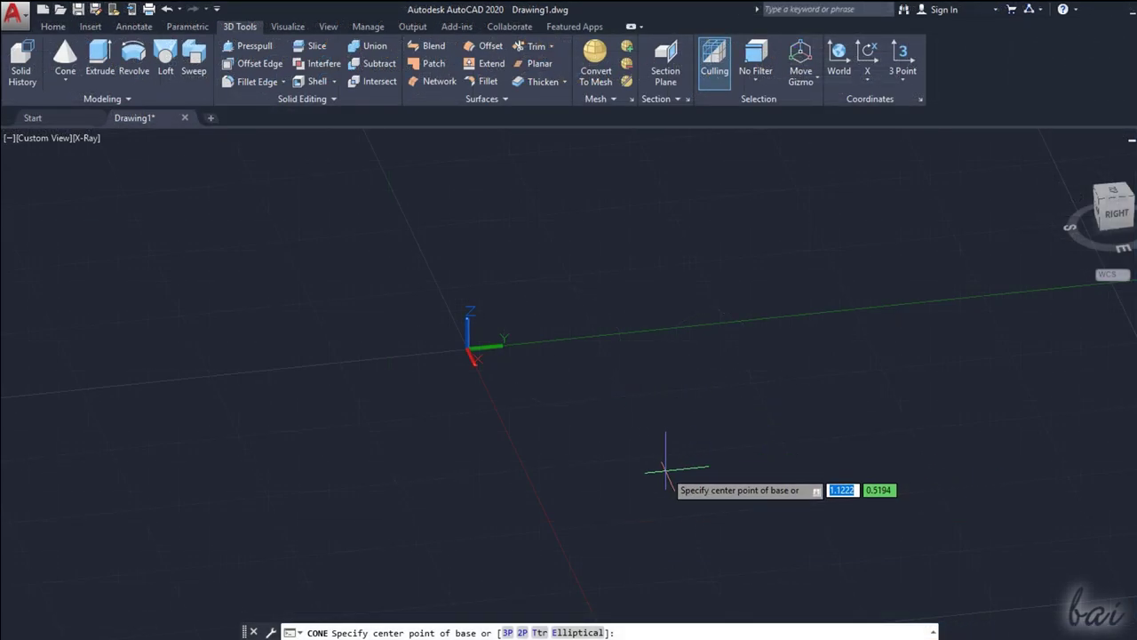
# Step: Model an upright solid cone in Drawing1 with a base radius of about 0.34
pyautogui.click(675, 451)
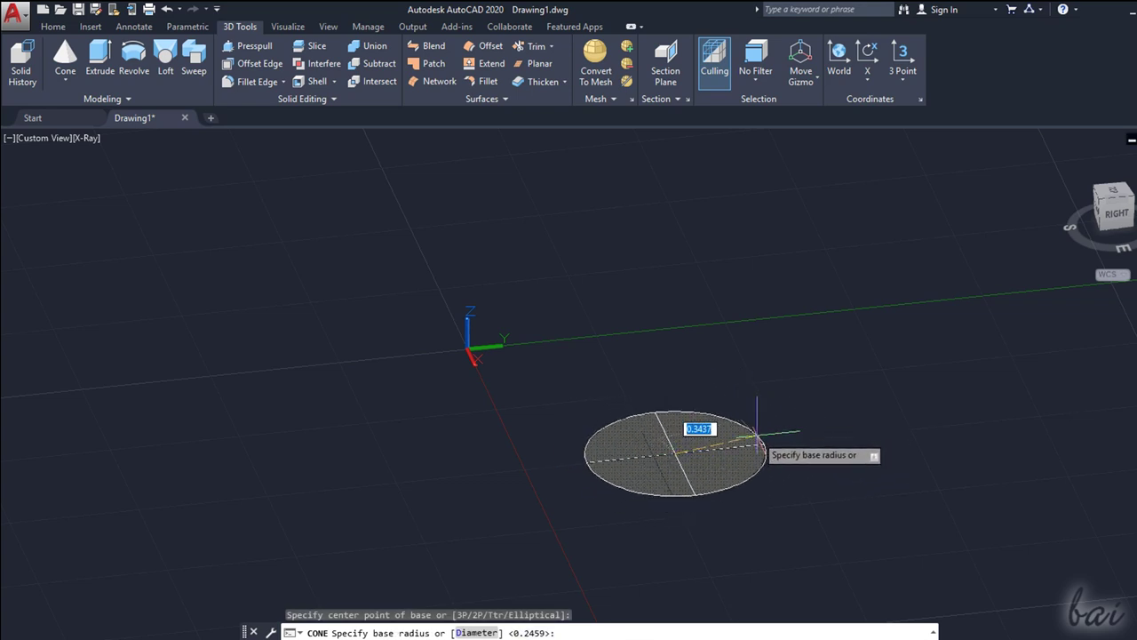
pyautogui.click(755, 437)
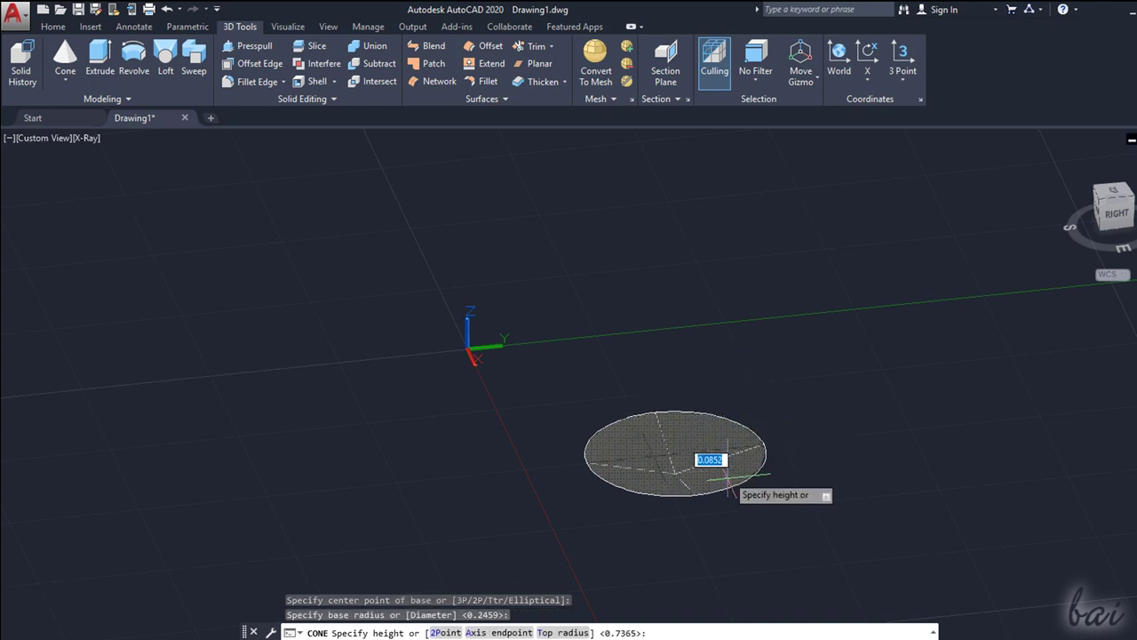
pyautogui.click(725, 272)
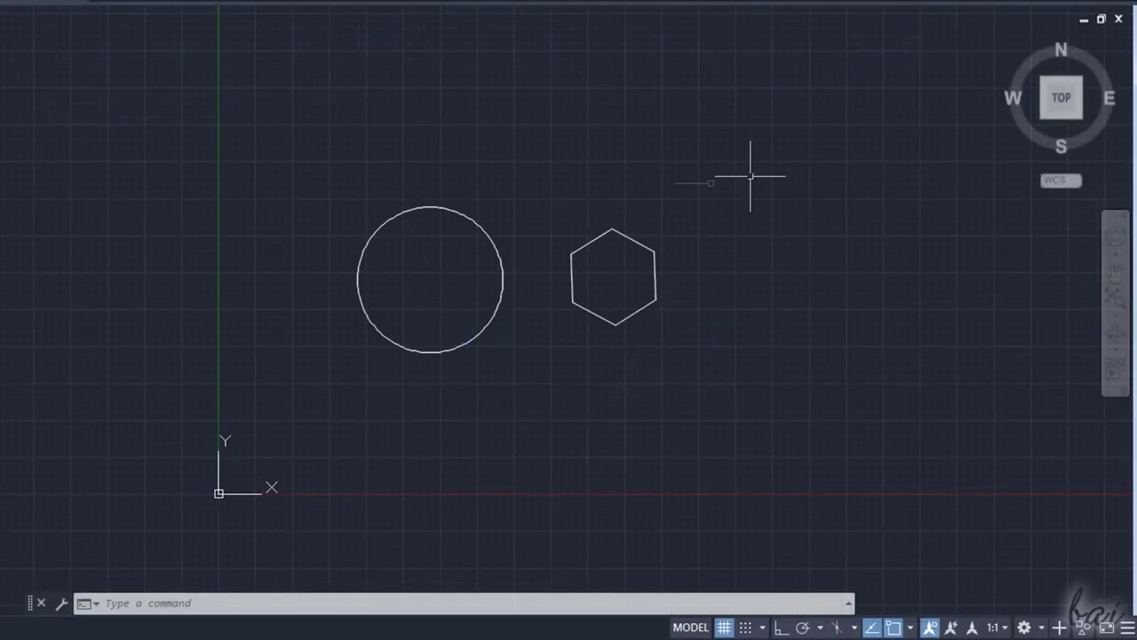
# Step: Examine the circle and hexagon in 3D from the right side, an isometric corner and an oblique orbited angle
pyautogui.click(1048, 108)
pyautogui.click(1087, 90)
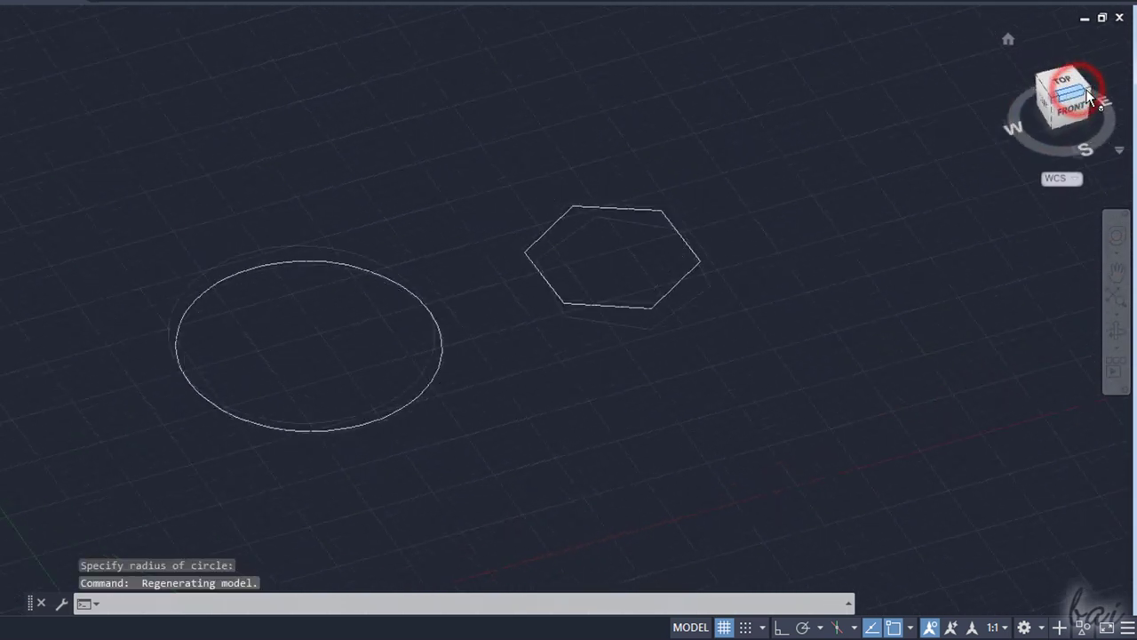
pyautogui.click(1105, 90)
pyautogui.click(1059, 94)
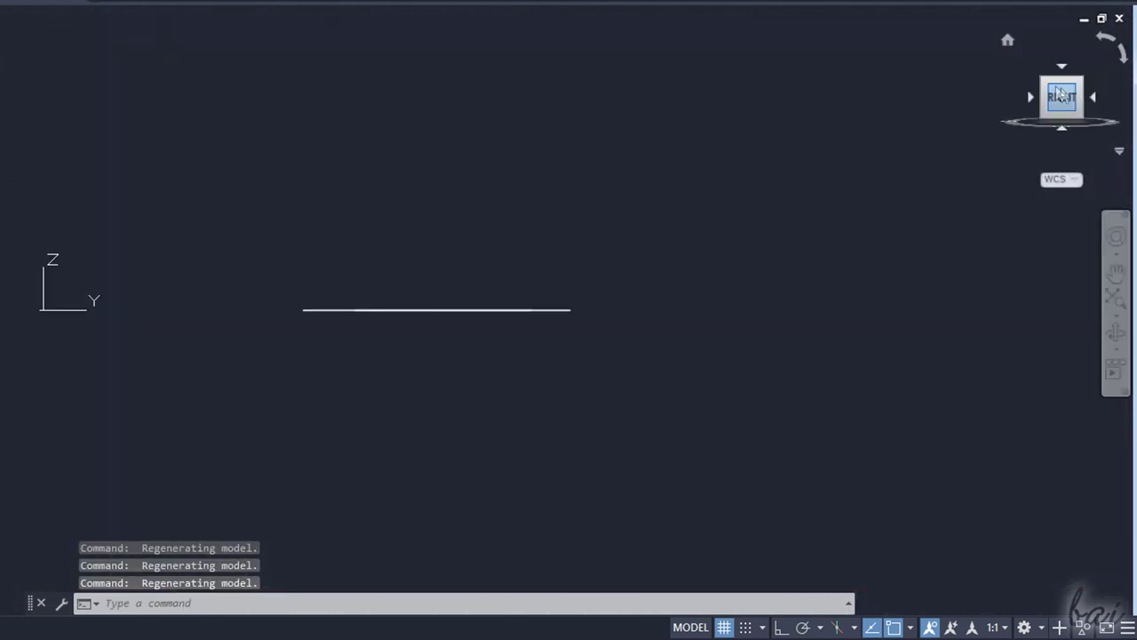
pyautogui.click(1050, 88)
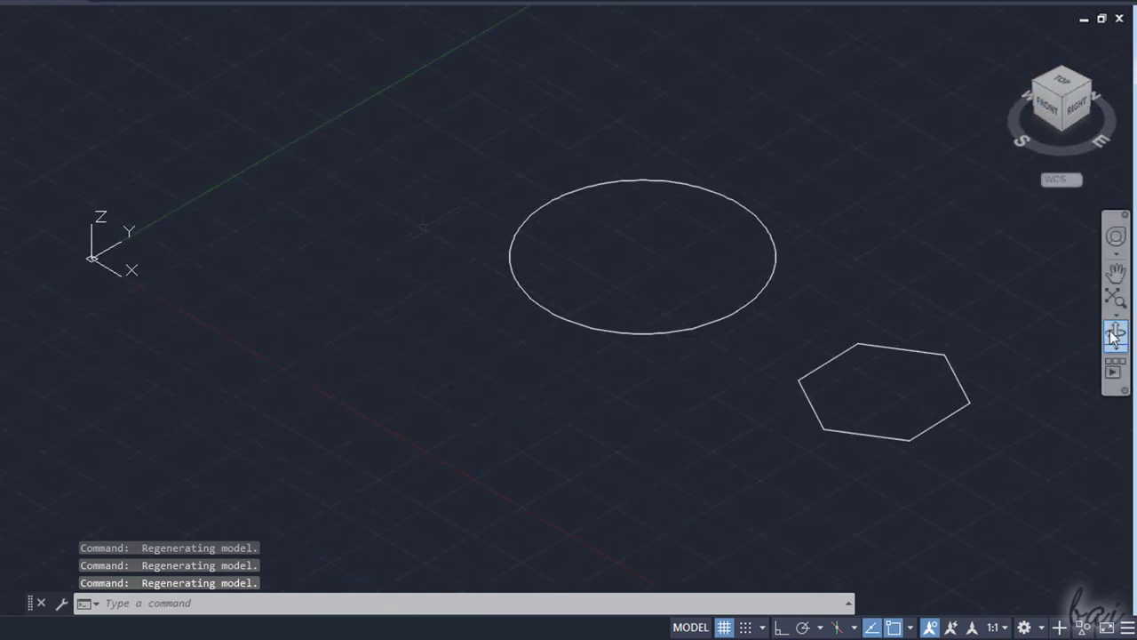
pyautogui.click(1114, 332)
pyautogui.moveTo(831, 258); pyautogui.dragTo(581, 328)
pyautogui.press('Escape')
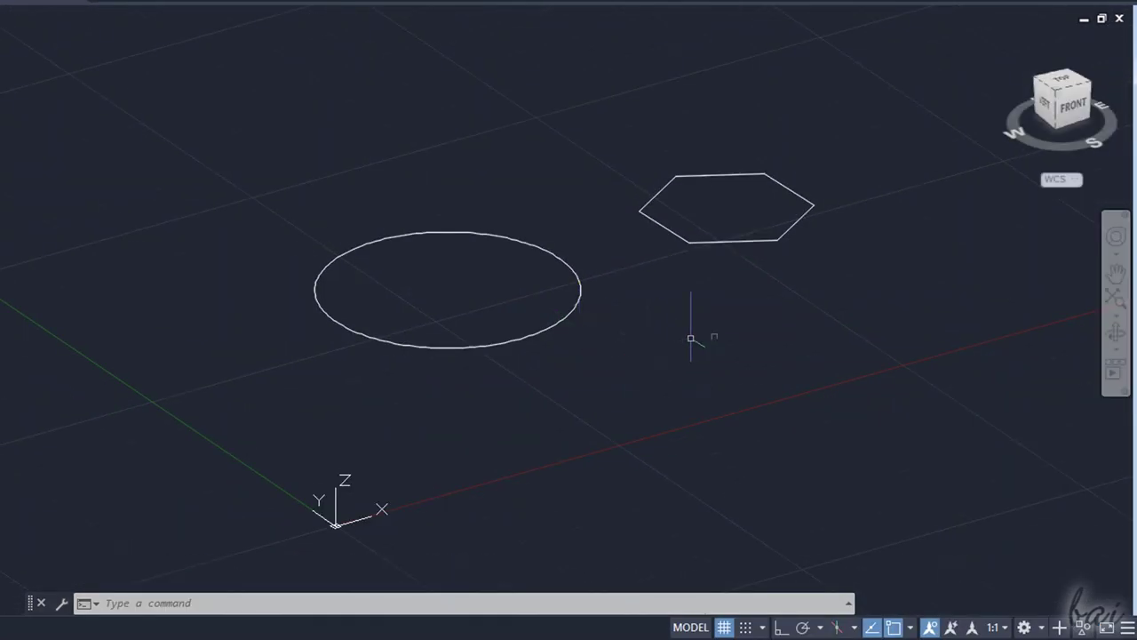
pyautogui.click(1115, 332)
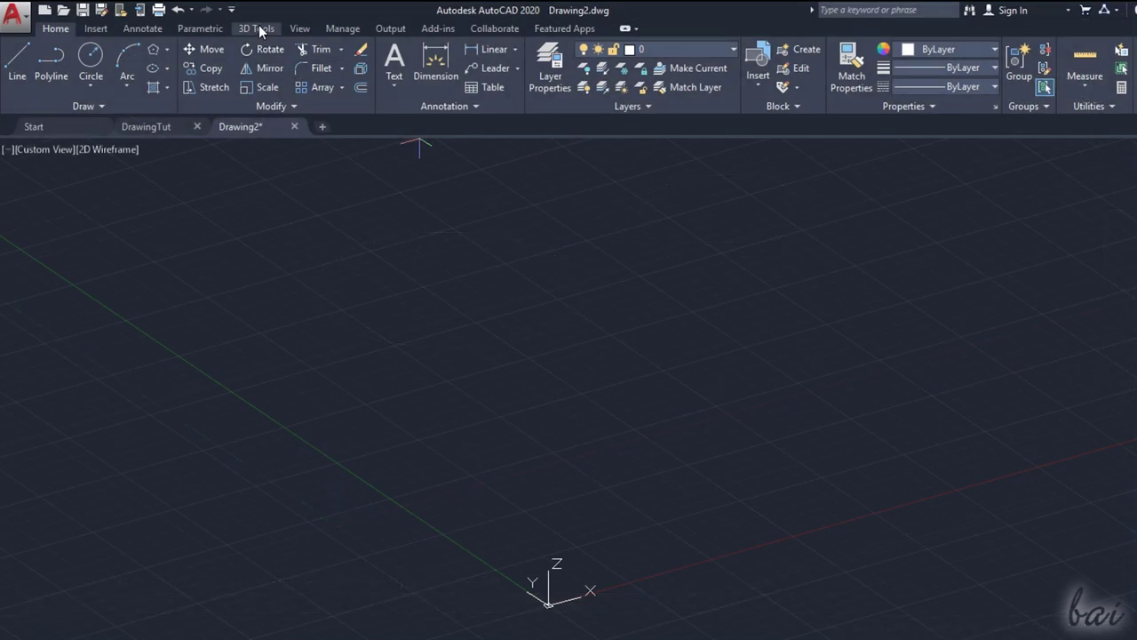
# Step: Add the missing 3D Tools tab to the ribbon and display its tools
pyautogui.click(257, 29)
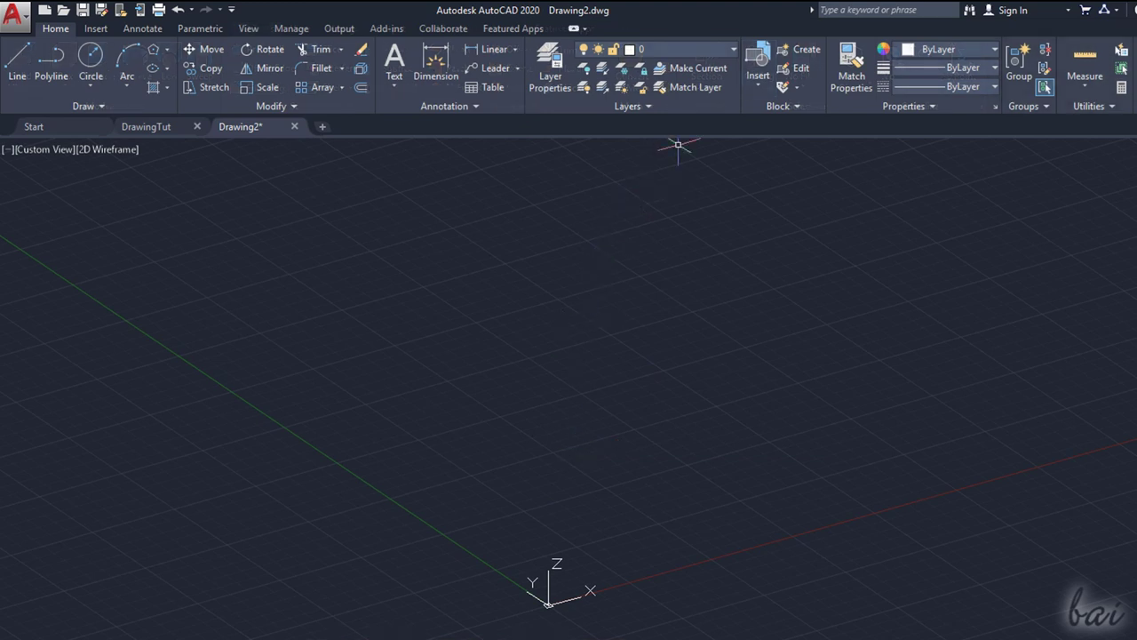
pyautogui.rightClick(702, 25)
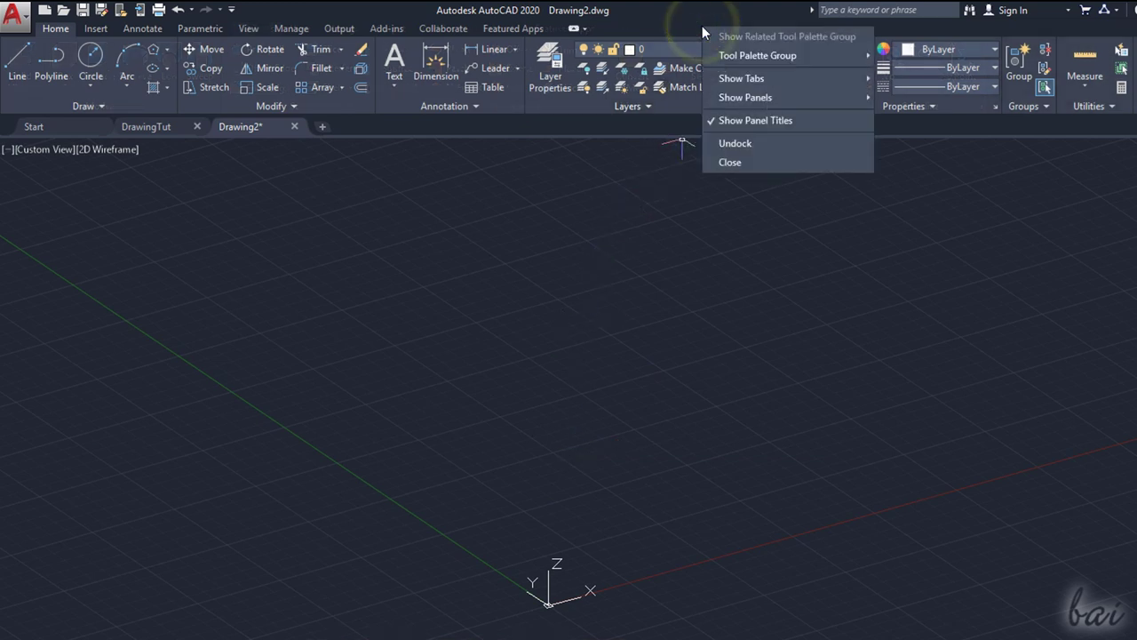
pyautogui.moveTo(842, 87)
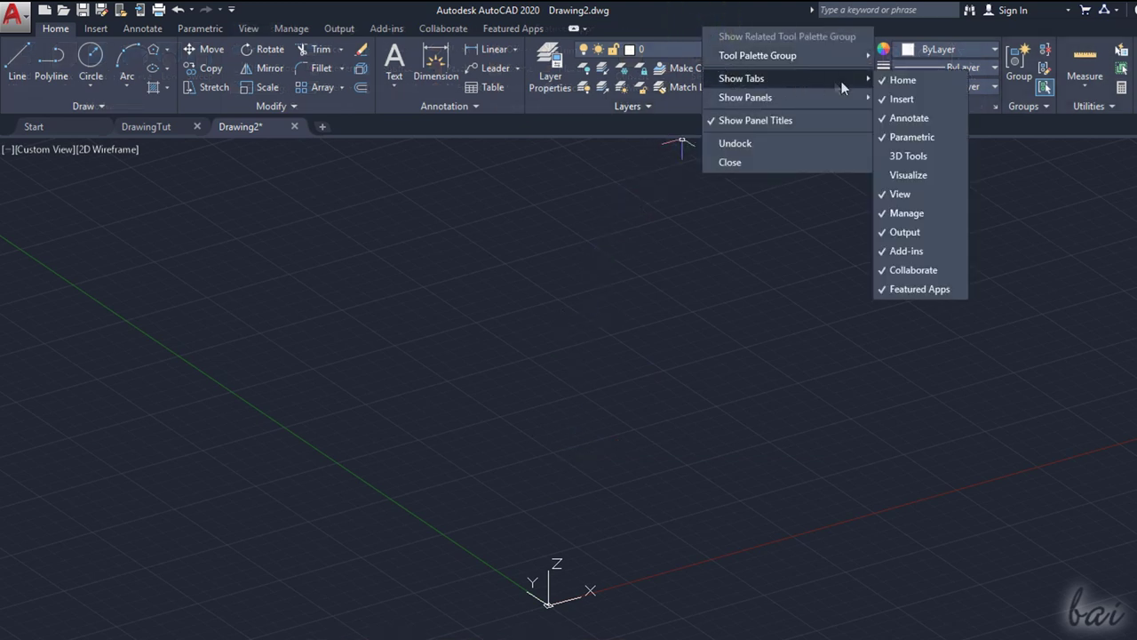
pyautogui.click(938, 156)
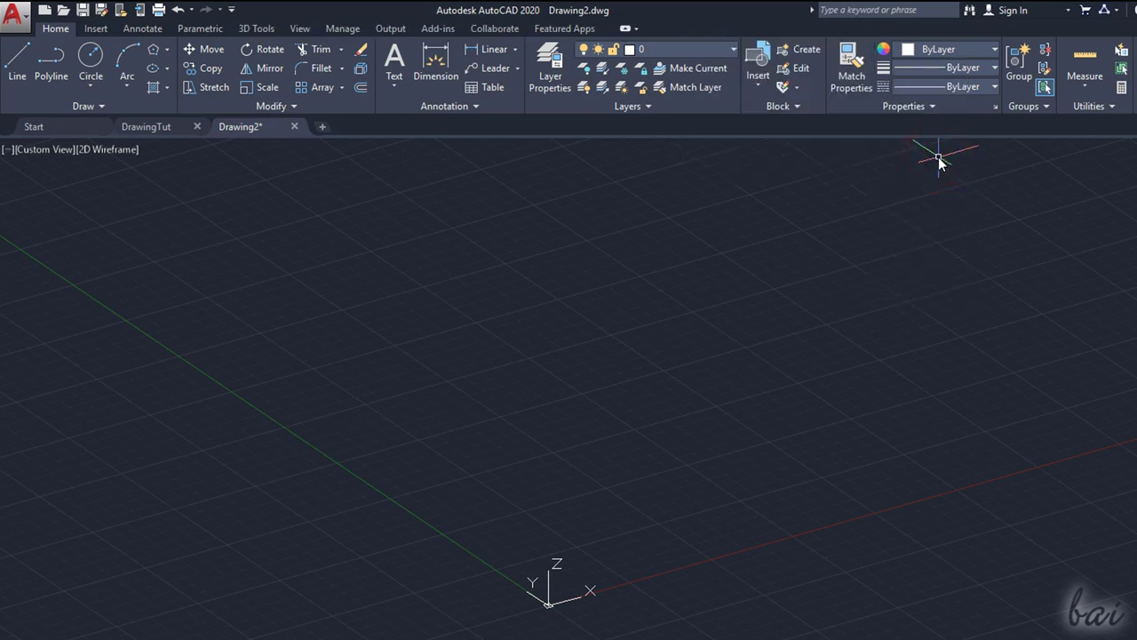
pyautogui.click(265, 26)
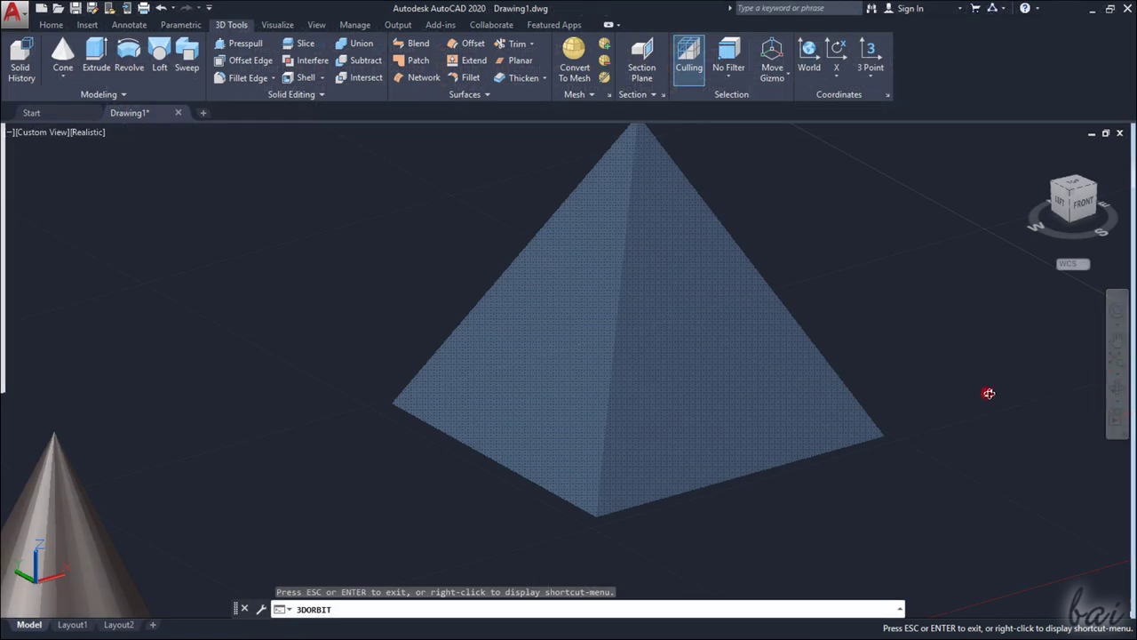
# Step: Examine the pyramid, mesh cone and other sample 3D solids in Drawing1 from different angles and distances
pyautogui.moveTo(985, 394); pyautogui.dragTo(990, 358)
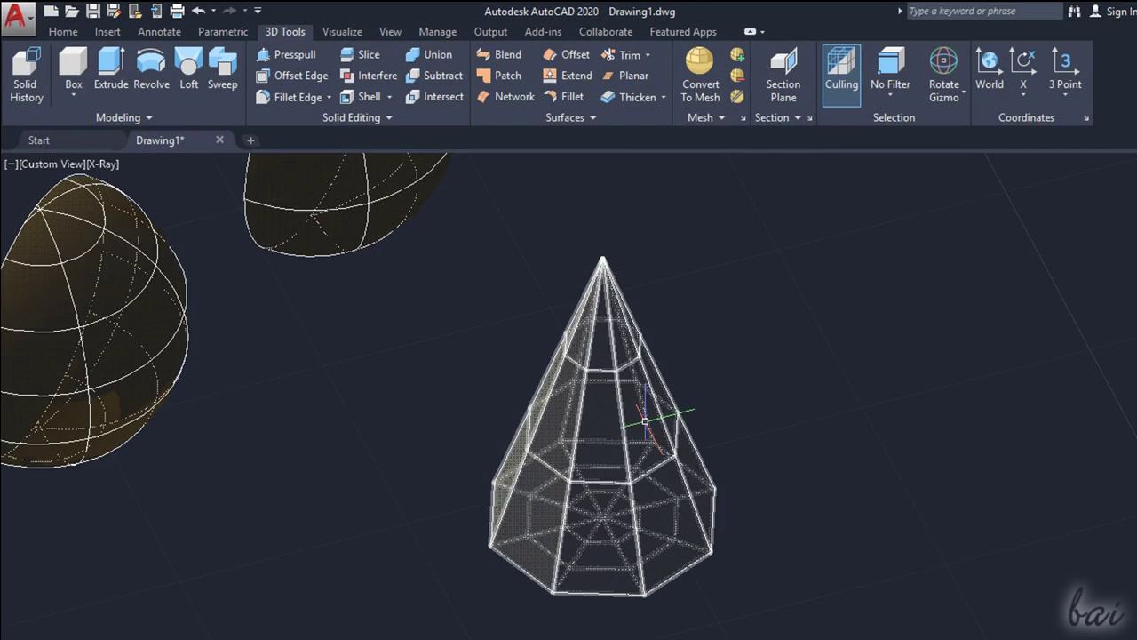
pyautogui.scroll(-3, 646, 420)
pyautogui.click(623, 442)
pyautogui.moveTo(540, 300); pyautogui.dragTo(655, 340)
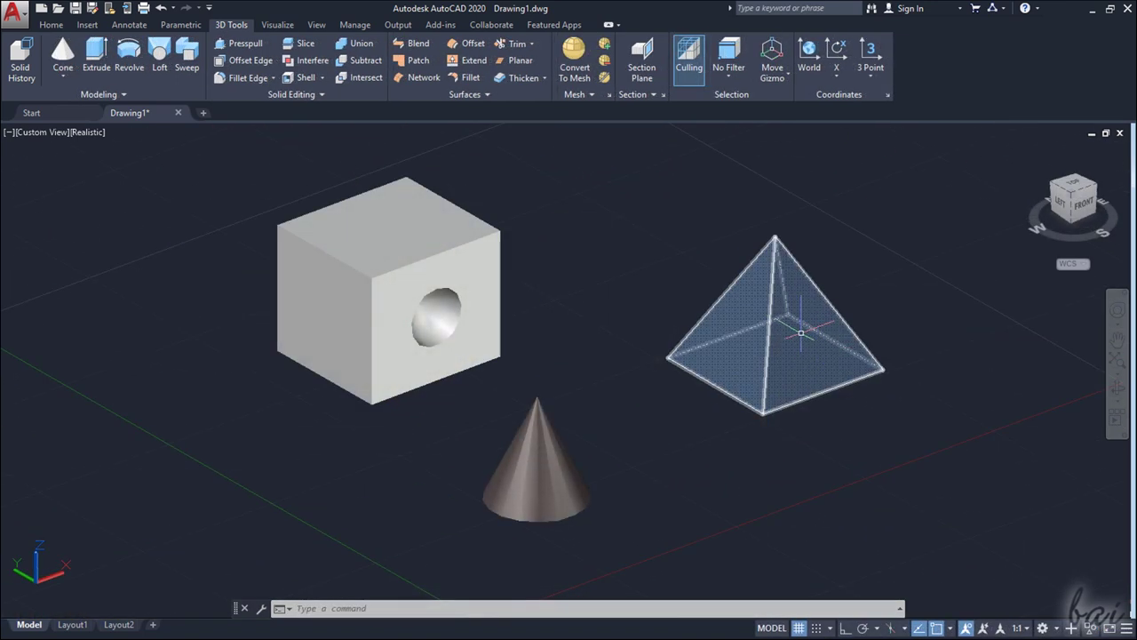
pyautogui.scroll(2, 671, 426)
pyautogui.press('Escape')
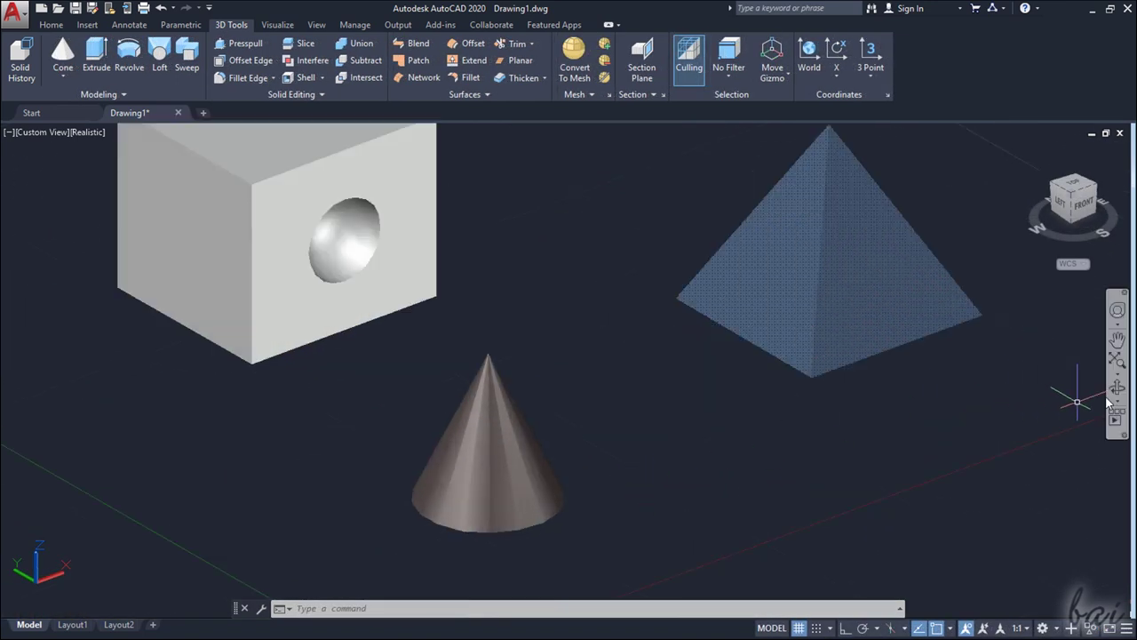
pyautogui.click(1117, 390)
pyautogui.moveTo(762, 414); pyautogui.dragTo(806, 401)
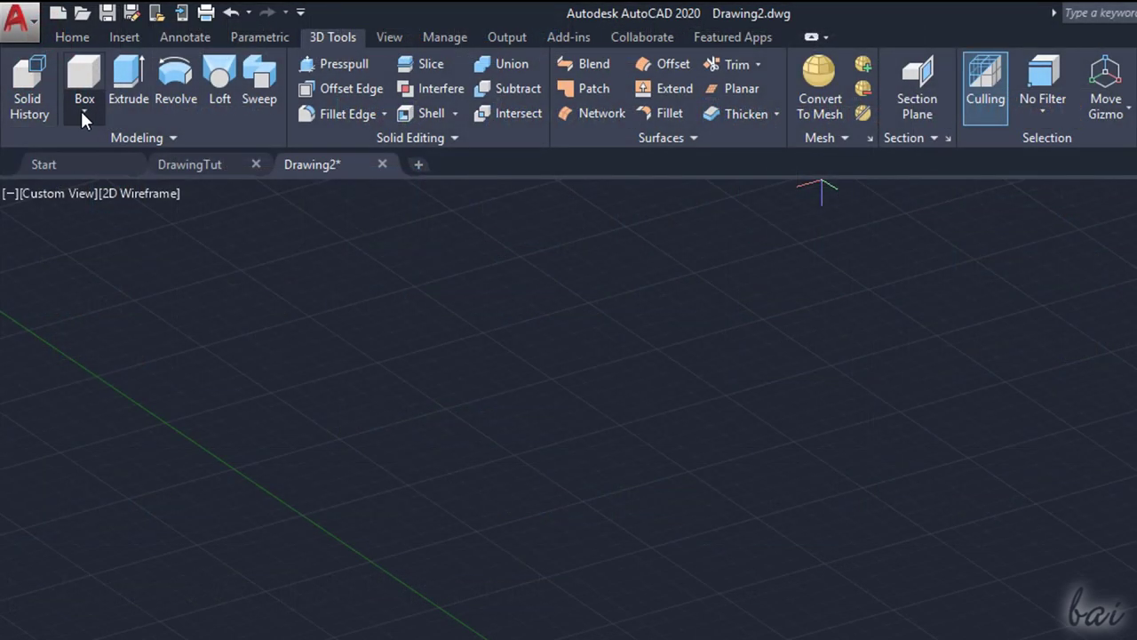
# Step: Create a solid pyramid with a square base on the XY plane of Drawing2, specifying centre and base radius
pyautogui.click(86, 108)
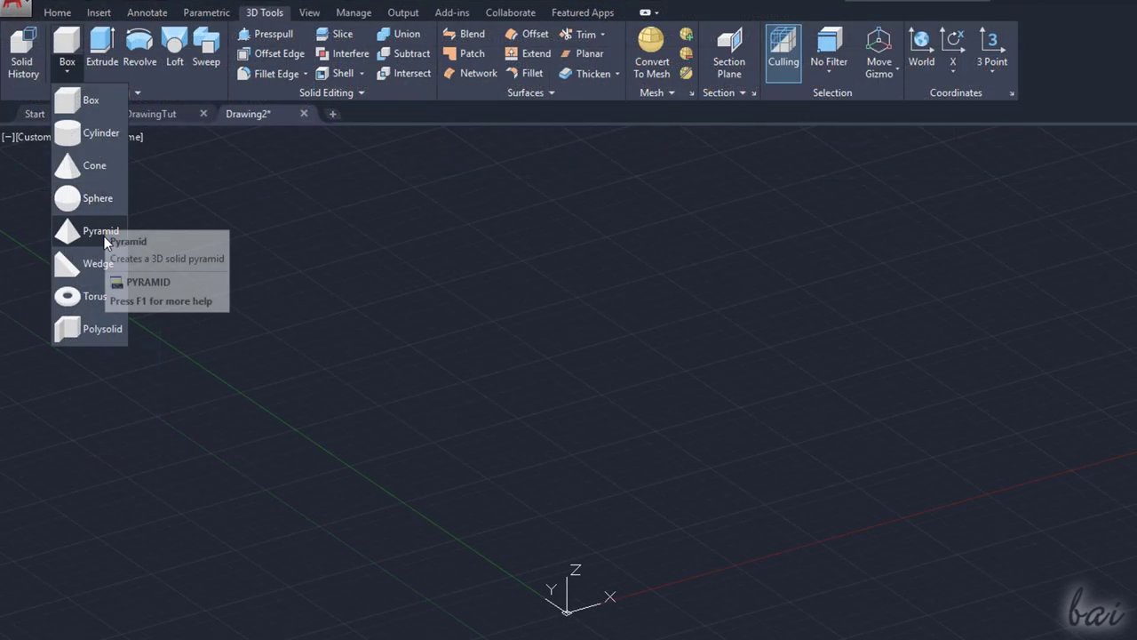
pyautogui.click(107, 229)
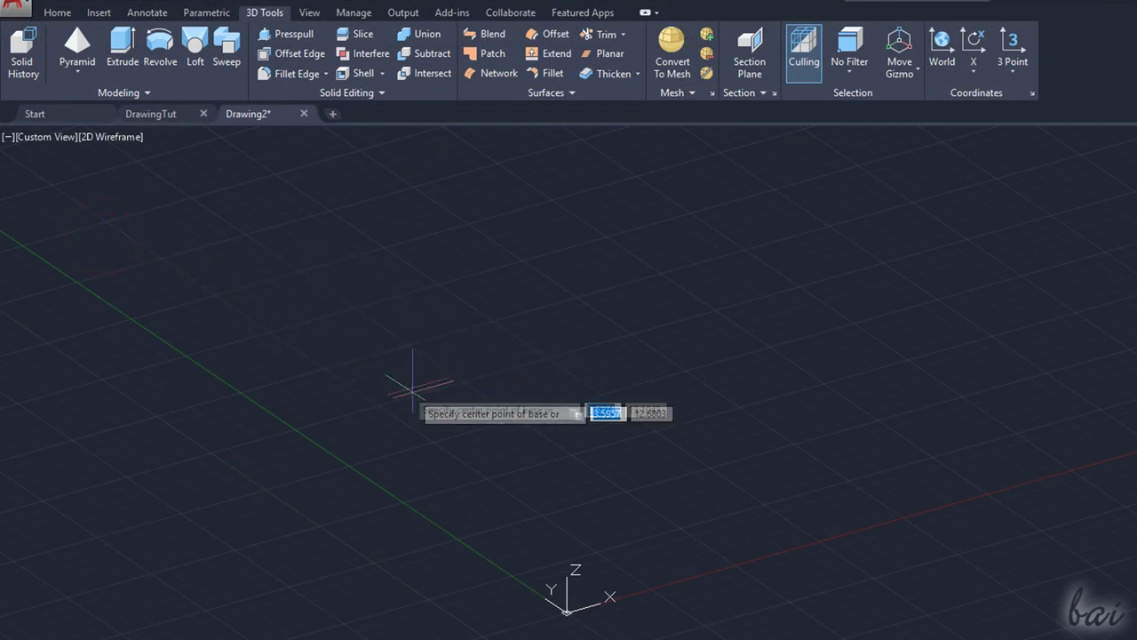
pyautogui.click(476, 461)
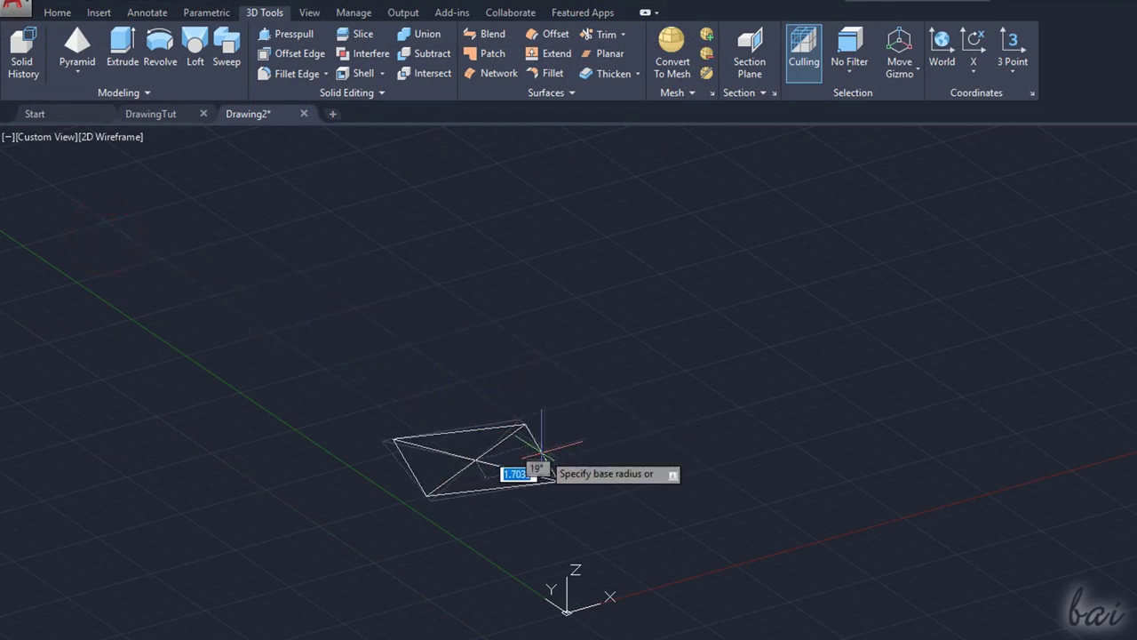
pyautogui.click(550, 412)
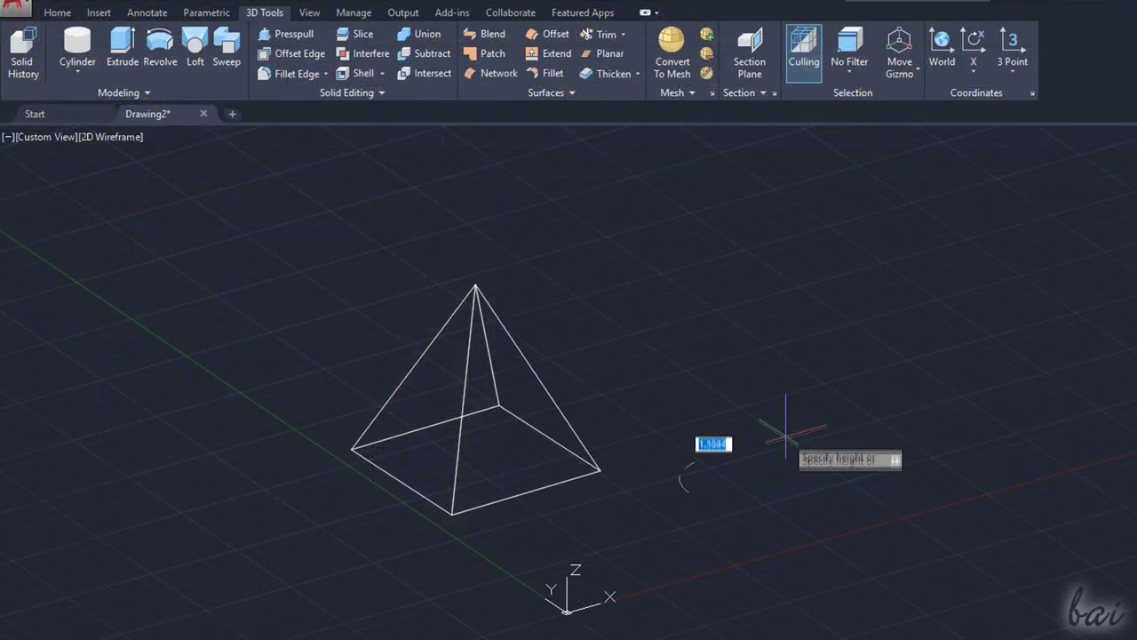
# Step: Finish the solid cylinder beside the pyramid by setting its base radius and a height of about 5.57 units
pyautogui.click(789, 444)
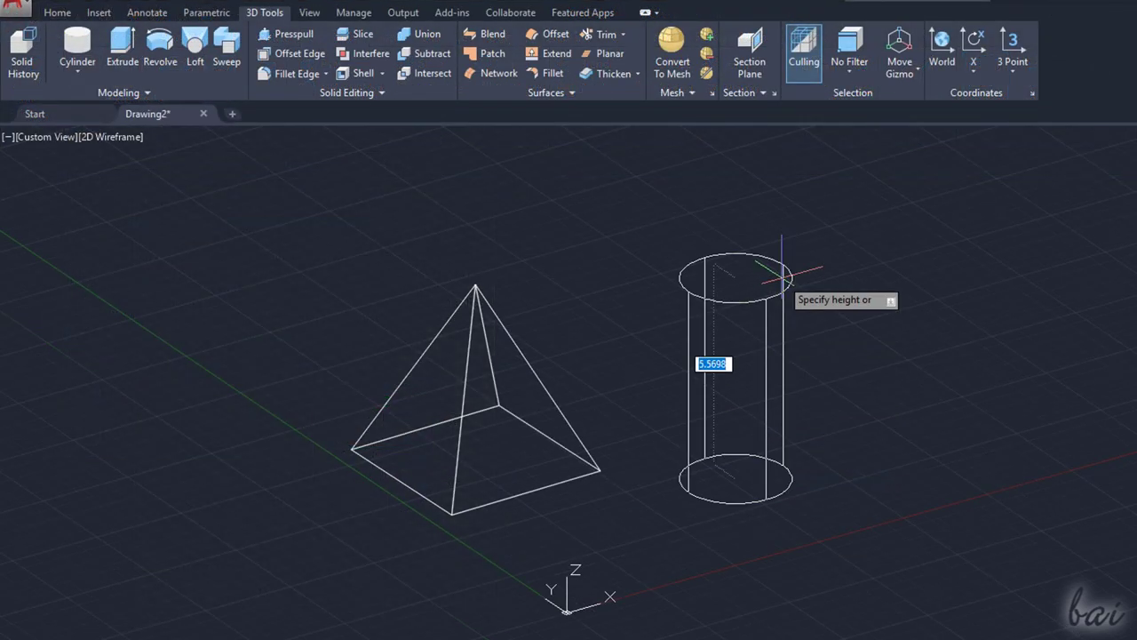
pyautogui.click(782, 277)
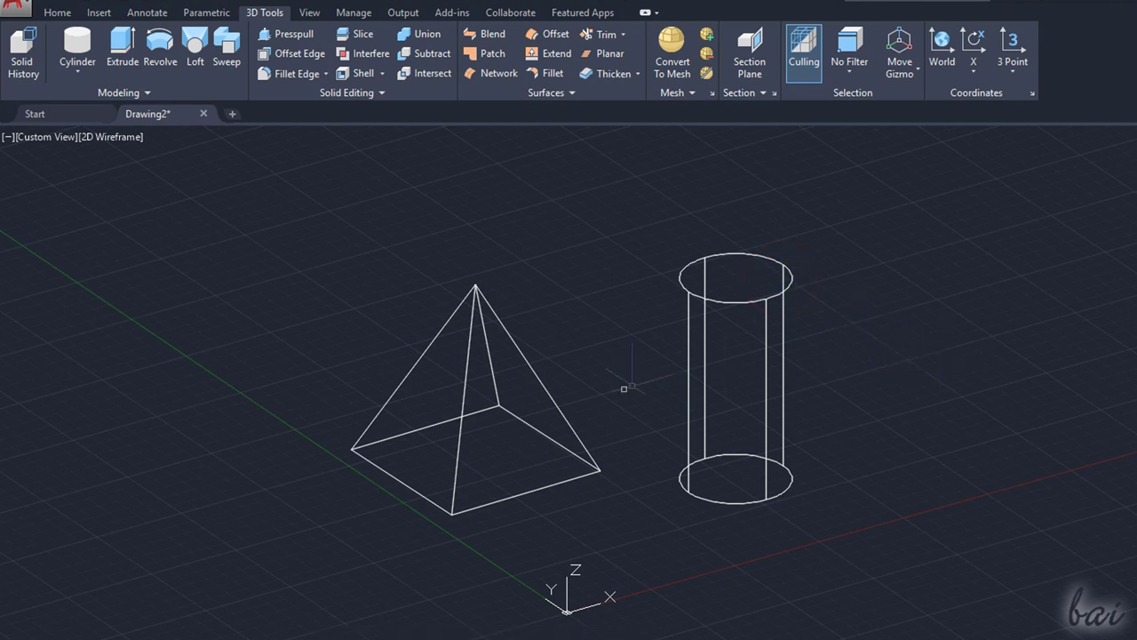
# Step: Display the pyramid and cylinder in the X-Ray visual style, followed by the Realistic style
pyautogui.scroll(3, 533, 402)
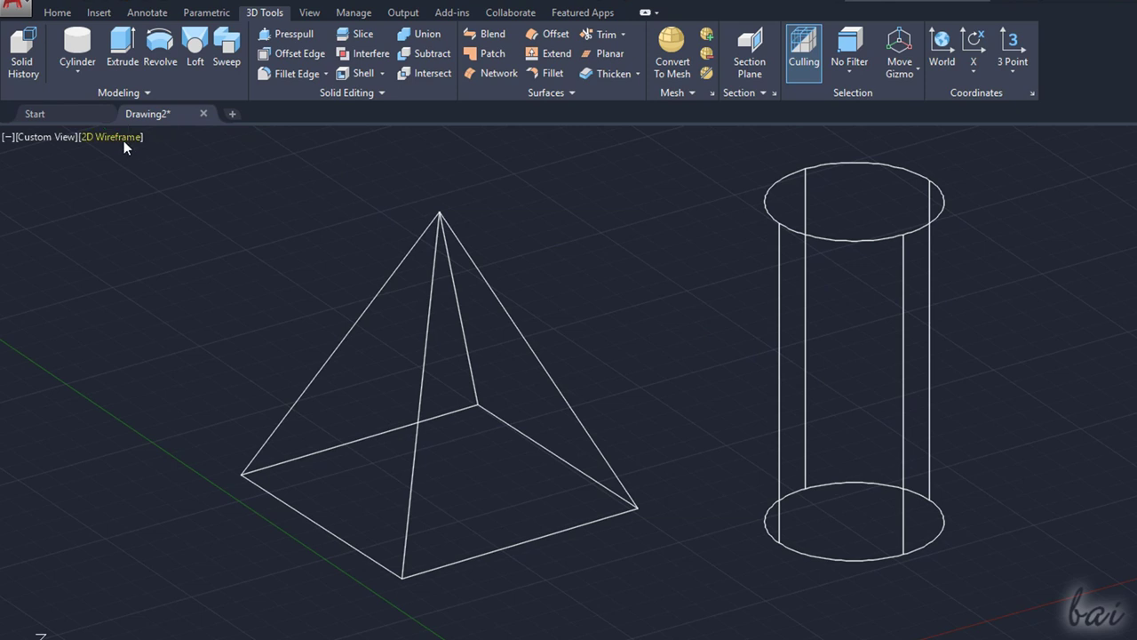
pyautogui.click(124, 141)
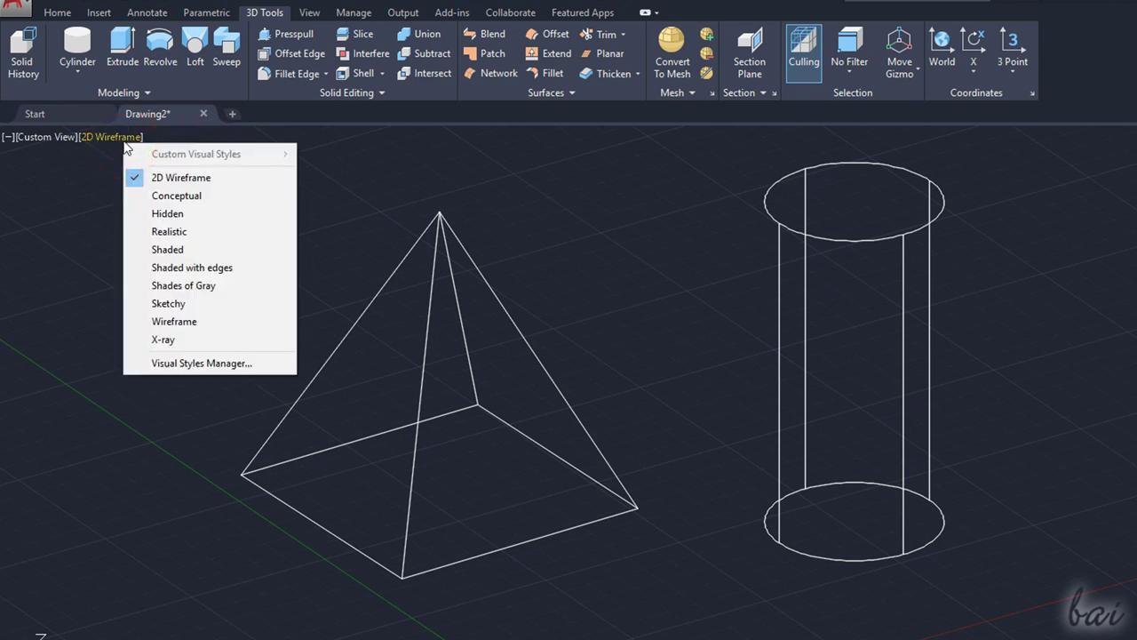
pyautogui.click(189, 338)
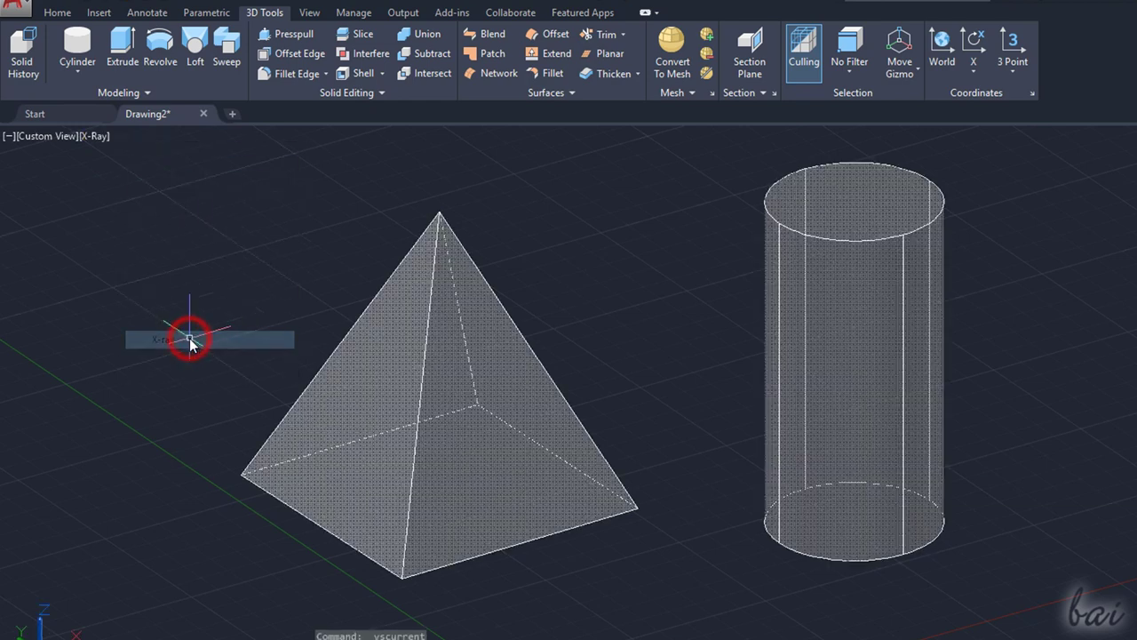
pyautogui.click(98, 140)
pyautogui.click(131, 230)
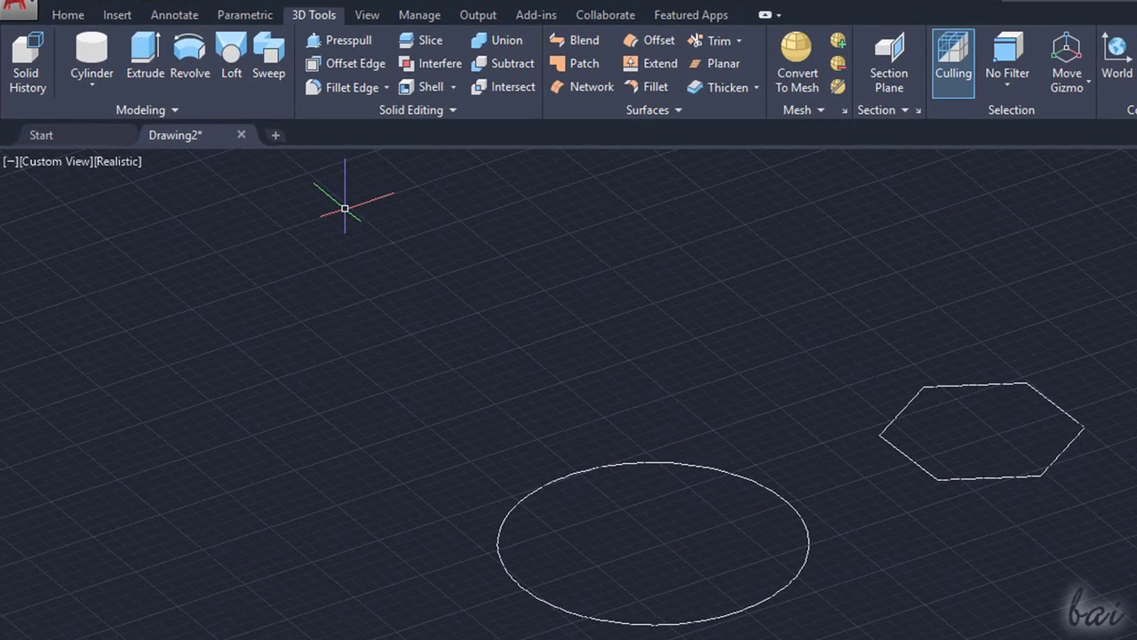
# Step: Extrude the flat circle upward into a tall solid cylinder
pyautogui.click(142, 55)
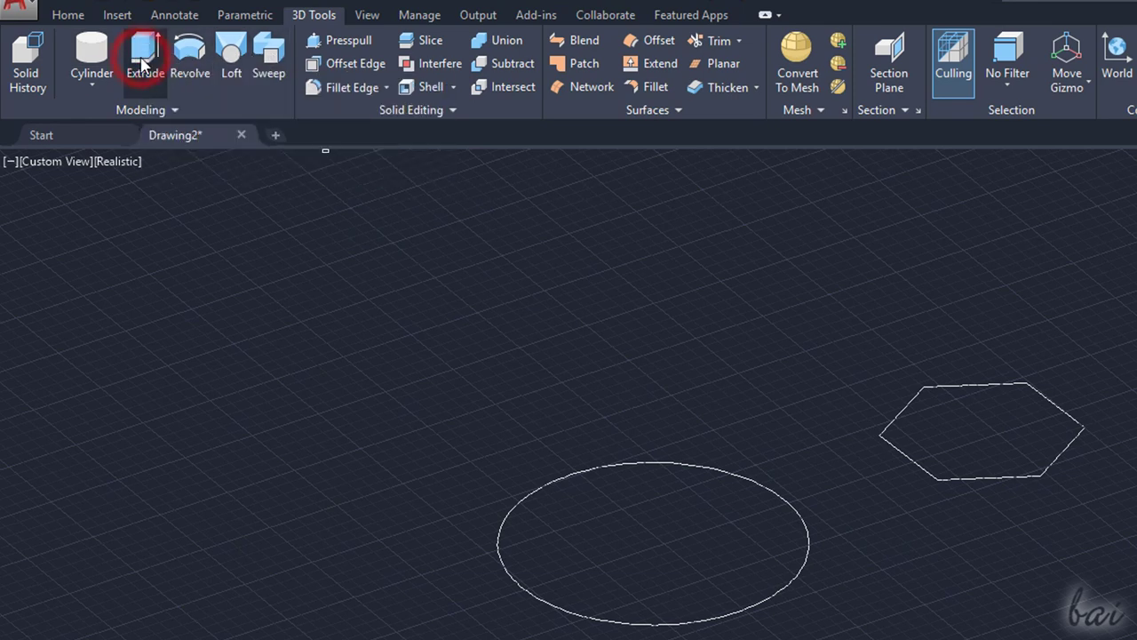
pyautogui.click(660, 460)
pyautogui.press('Return')
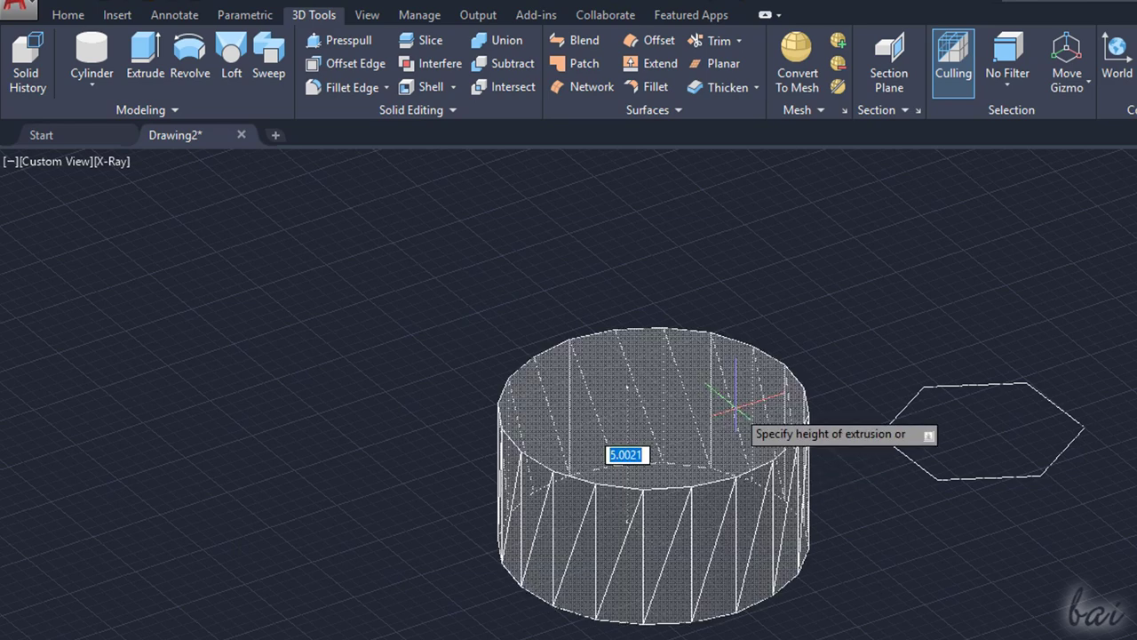
pyautogui.click(716, 255)
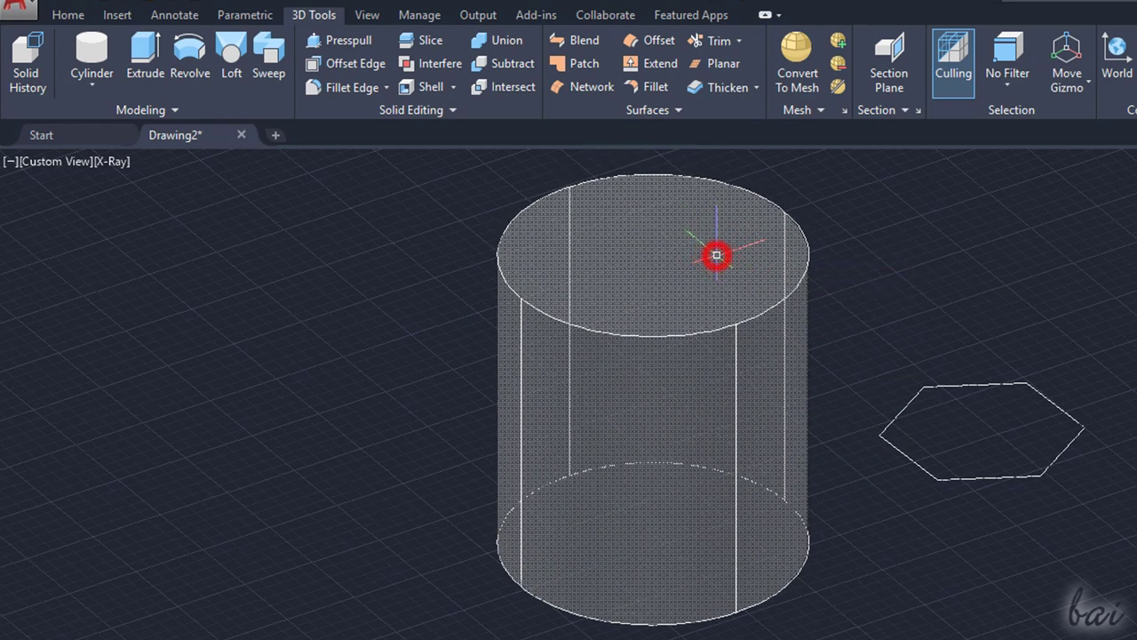
# Step: Revolve the hexagon around a two-point axis beside it to form a half-ring solid
pyautogui.click(200, 60)
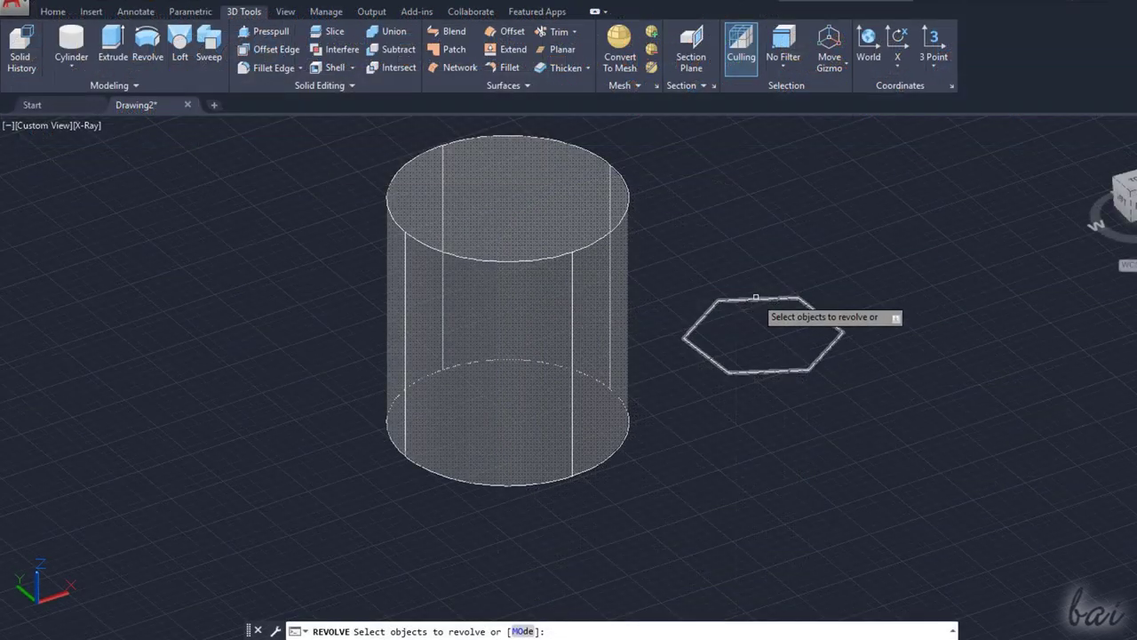
pyautogui.click(971, 385)
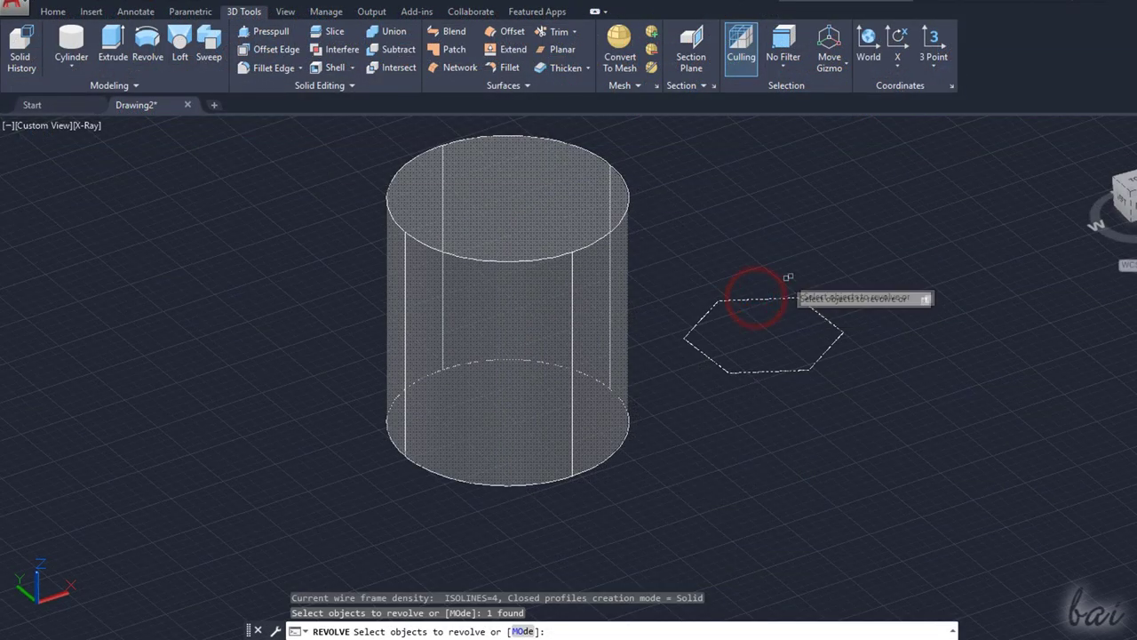
pyautogui.press('Return')
pyautogui.click(790, 489)
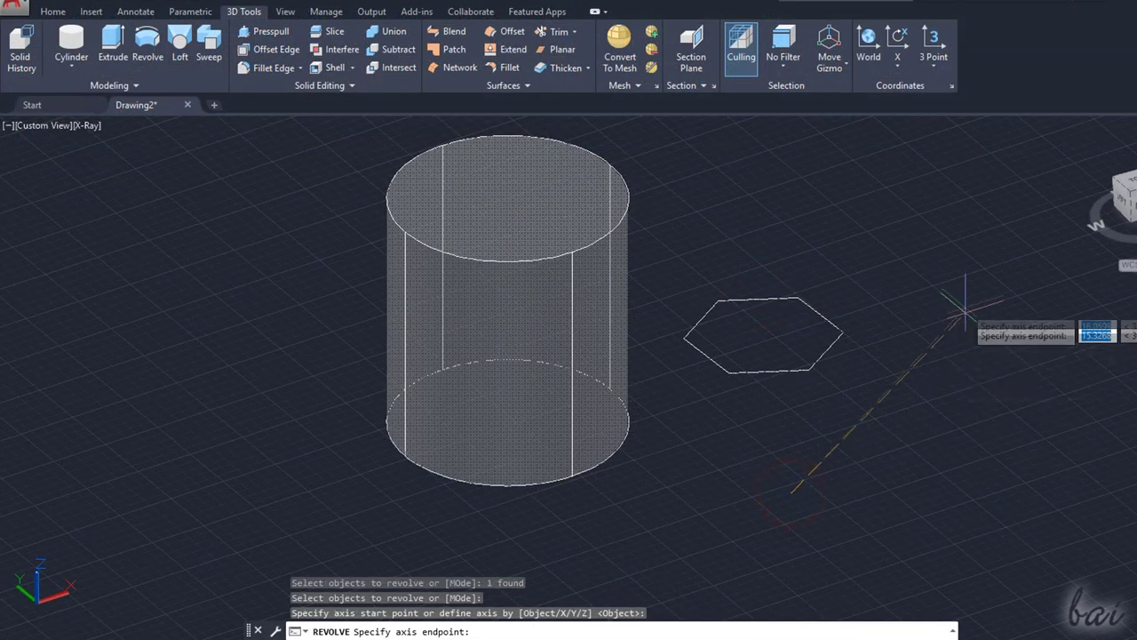
pyautogui.click(971, 252)
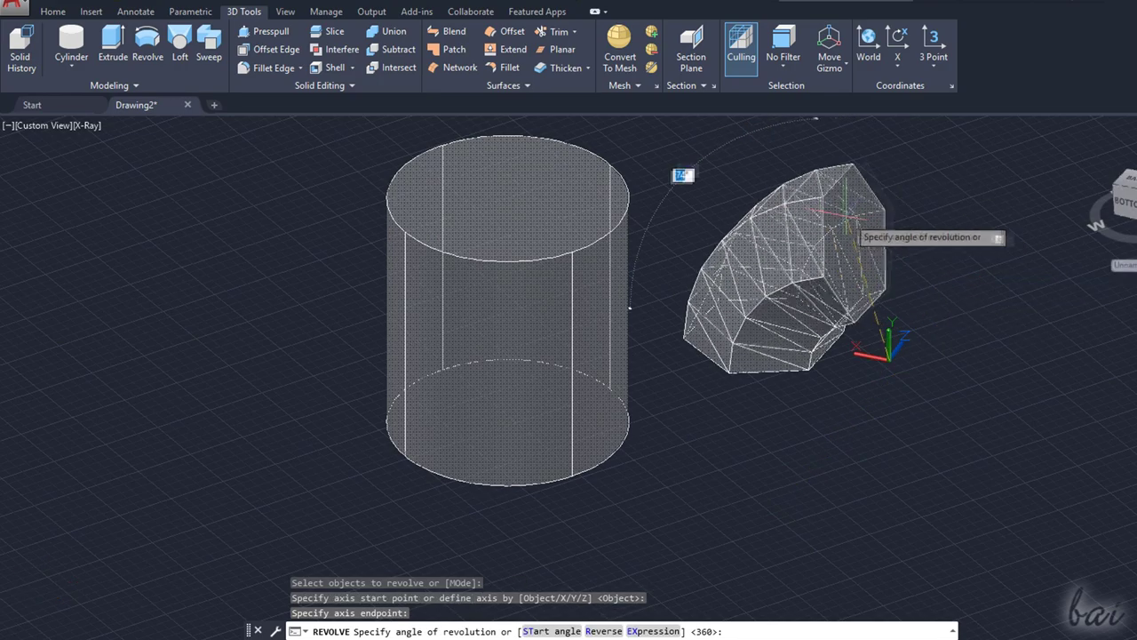
pyautogui.click(973, 400)
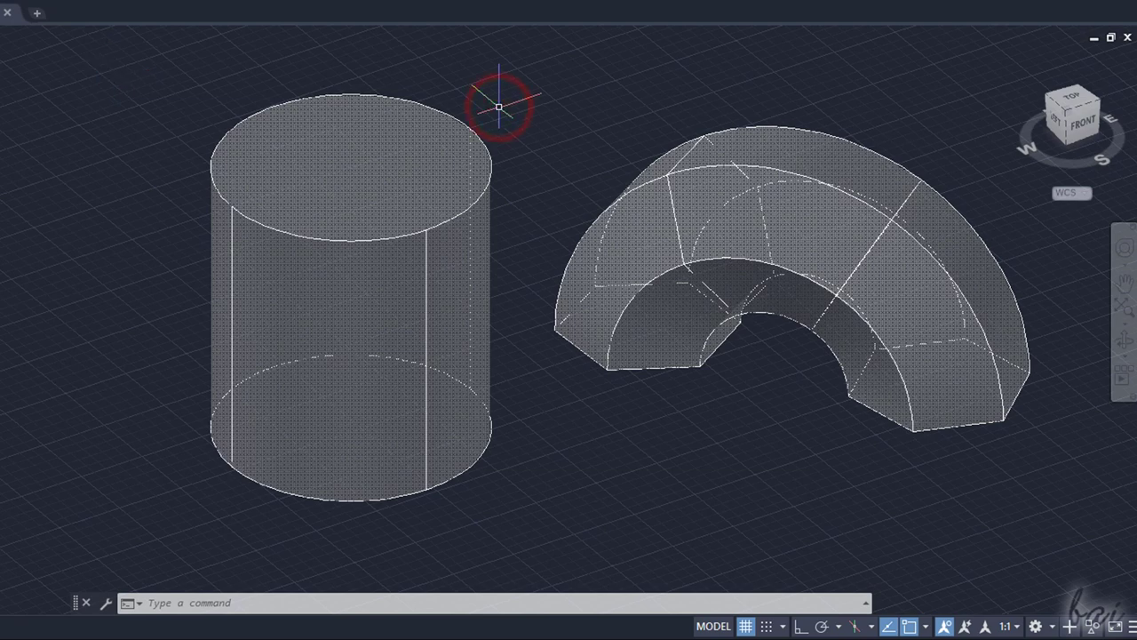
# Step: Try grip-editing the extruded cylinder by stretching its base radius outward, undoing that, and using the top-centre grip
pyautogui.click(346, 240)
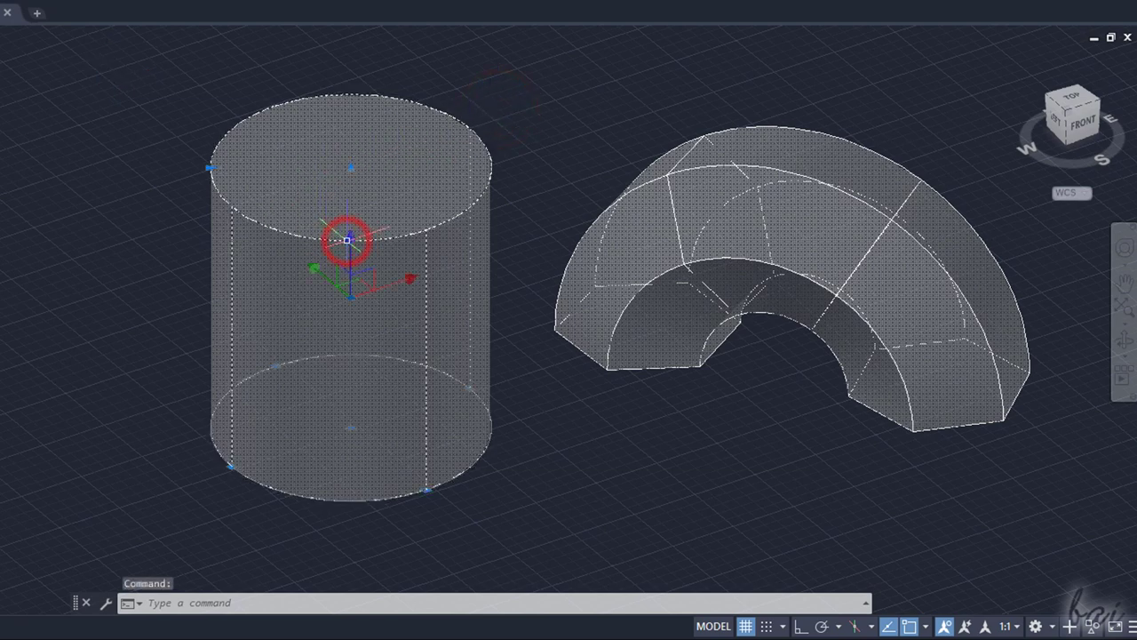
pyautogui.click(231, 467)
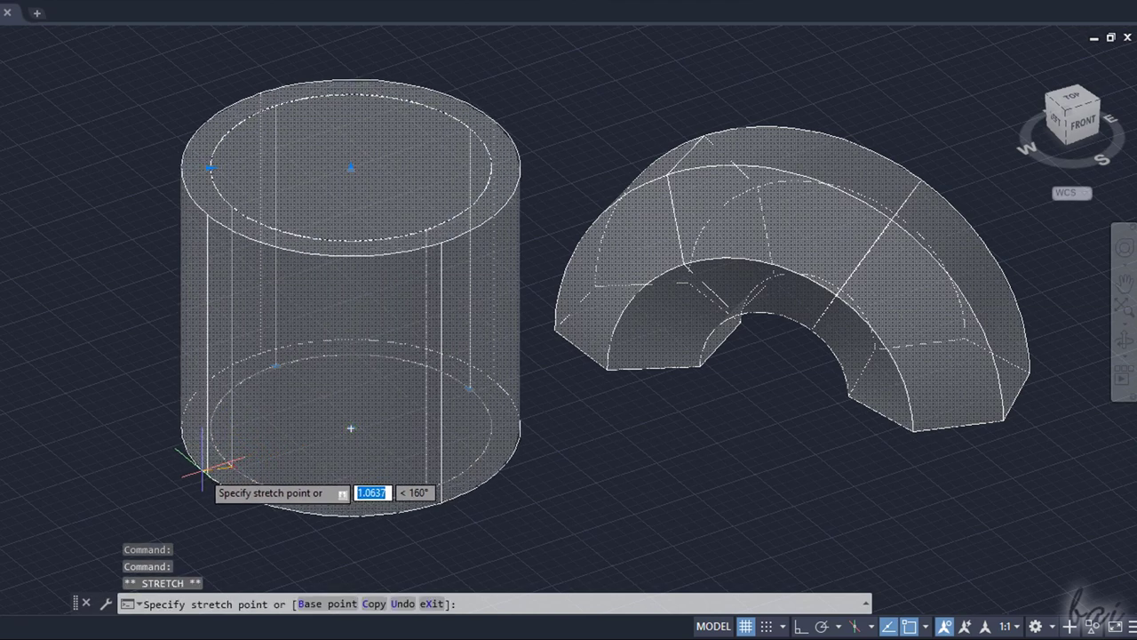
pyautogui.click(163, 481)
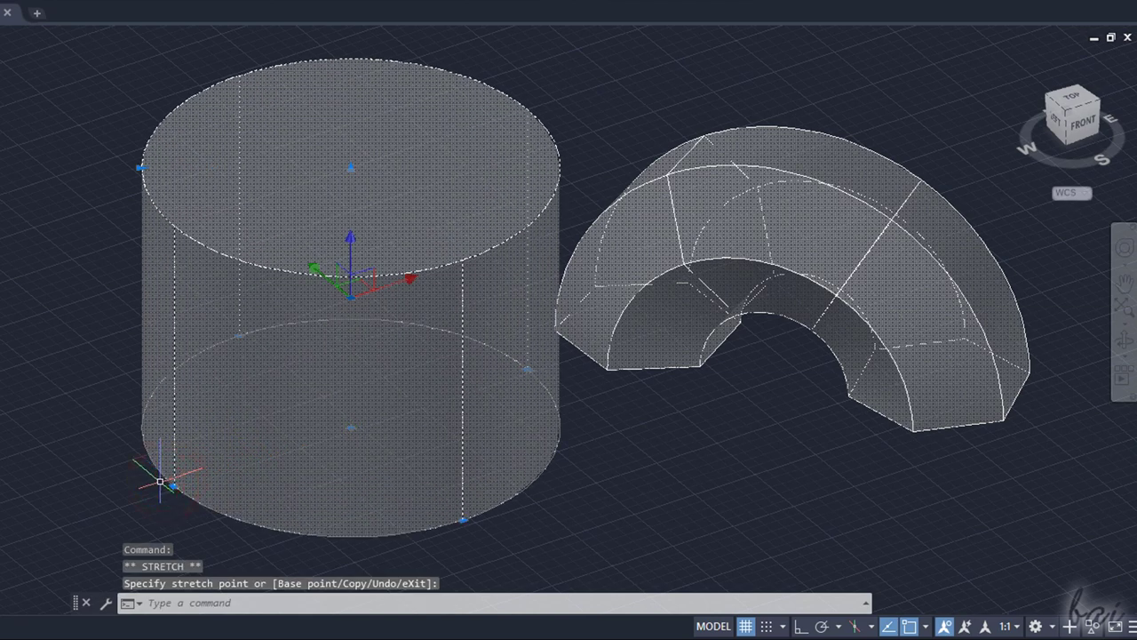
pyautogui.hotkey('ctrl', 'z')
pyautogui.click(385, 194)
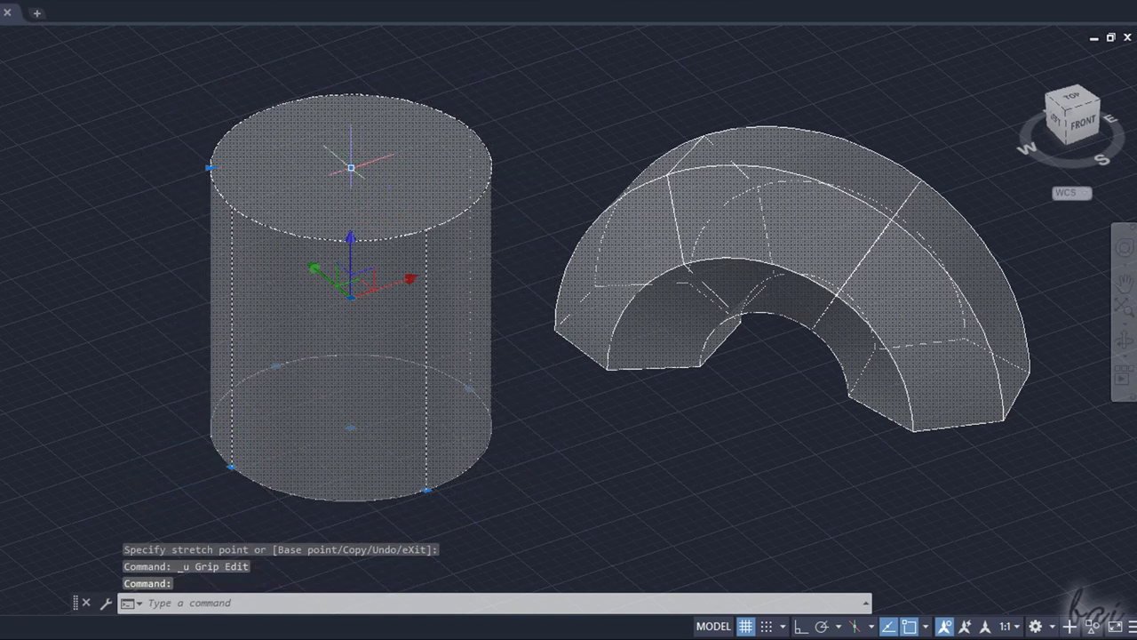
pyautogui.click(351, 167)
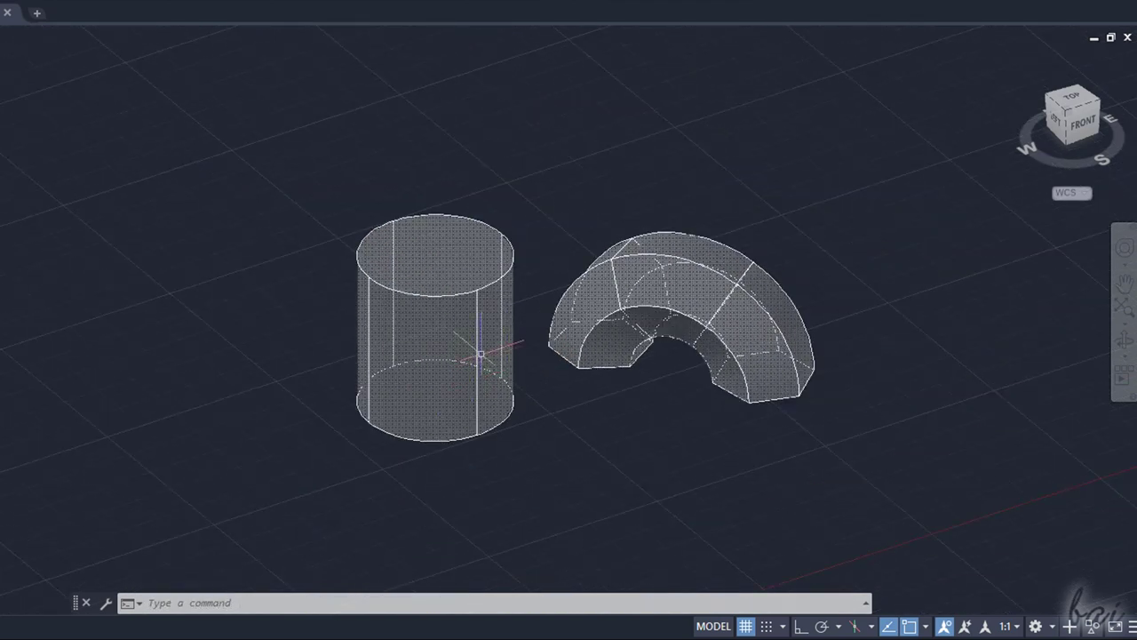
# Step: Try moving the extruded cylinder along the X axis and along the Y axis with the Move Gizmo
pyautogui.click(445, 297)
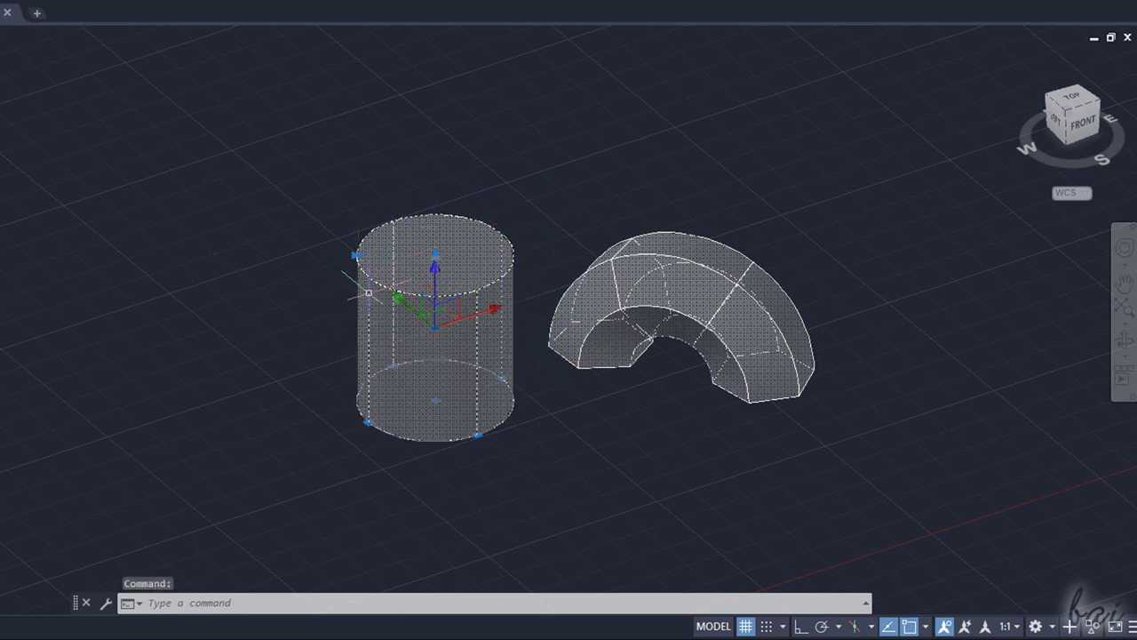
pyautogui.moveTo(498, 315); pyautogui.dragTo(370, 349)
pyautogui.moveTo(272, 351); pyautogui.dragTo(210, 282)
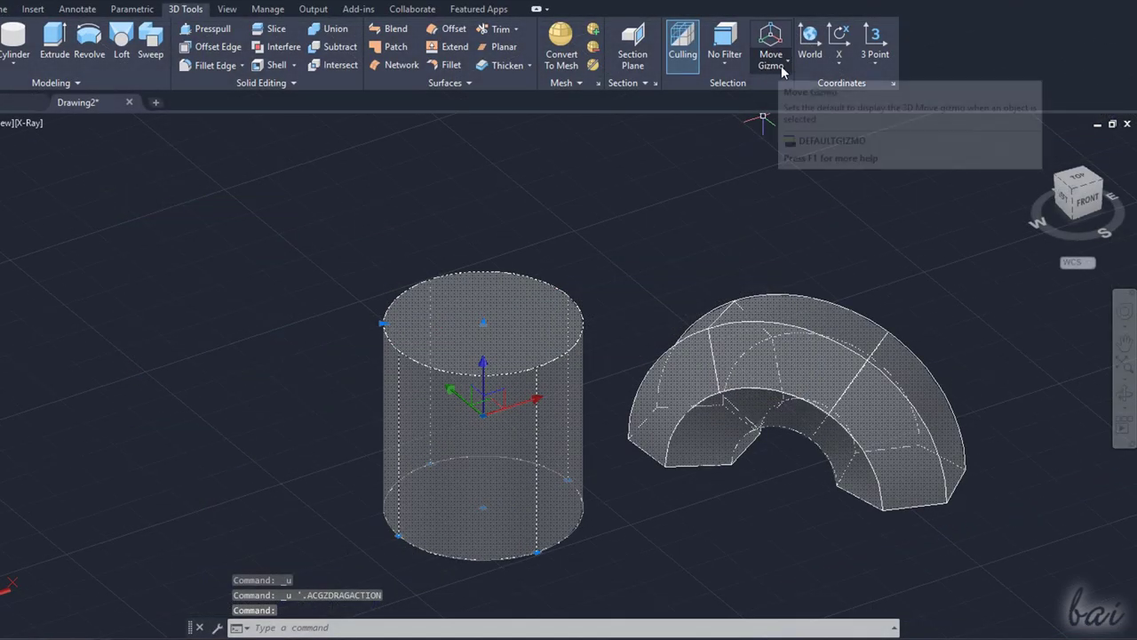
# Step: Set the default gizmo to Rotate Gizmo and rotate the selected cylinder about its X axis
pyautogui.click(782, 69)
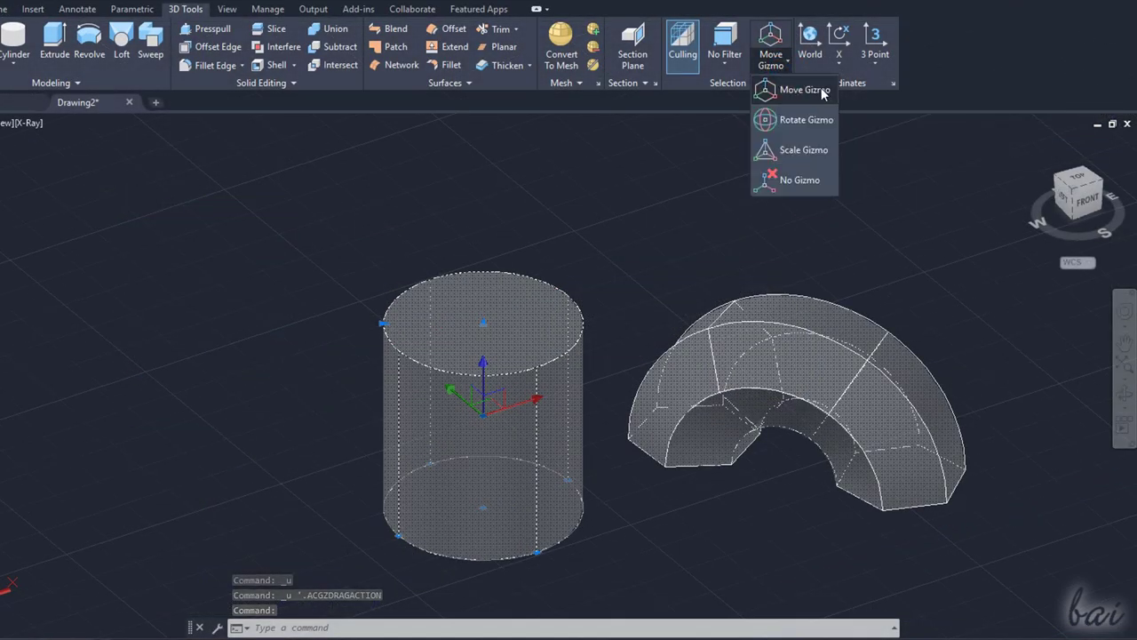
pyautogui.click(833, 125)
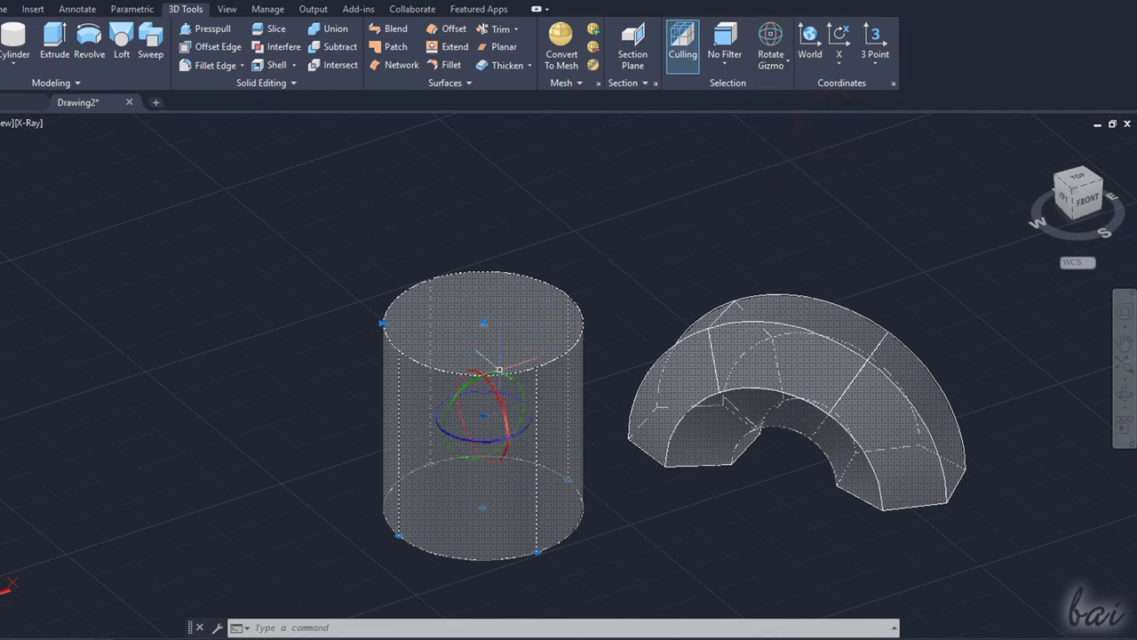
pyautogui.click(498, 400)
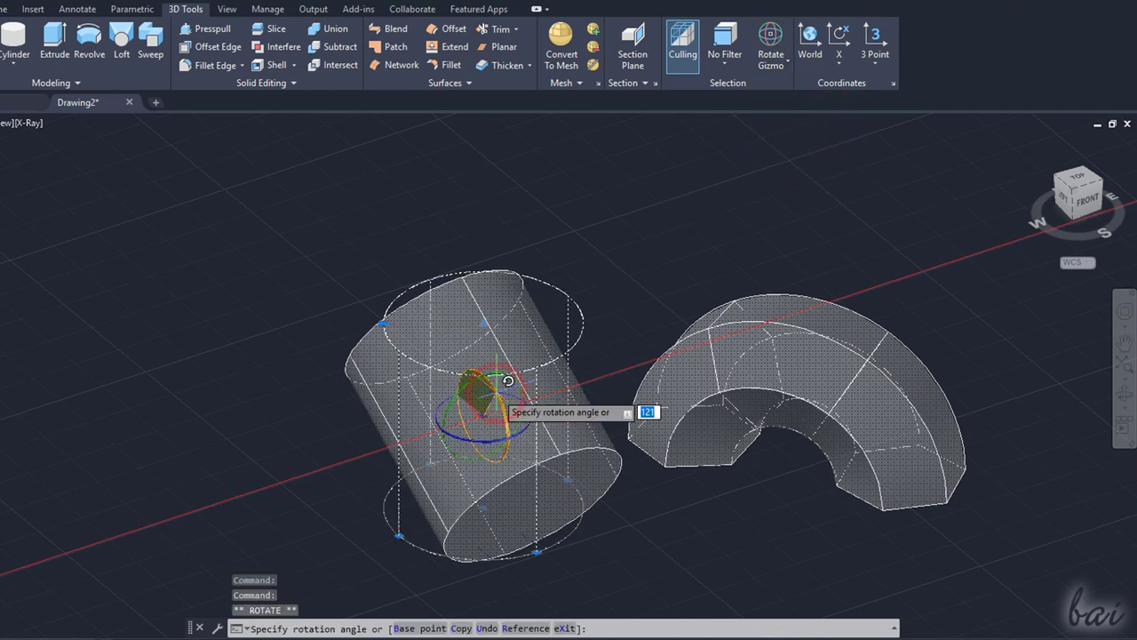
pyautogui.click(529, 449)
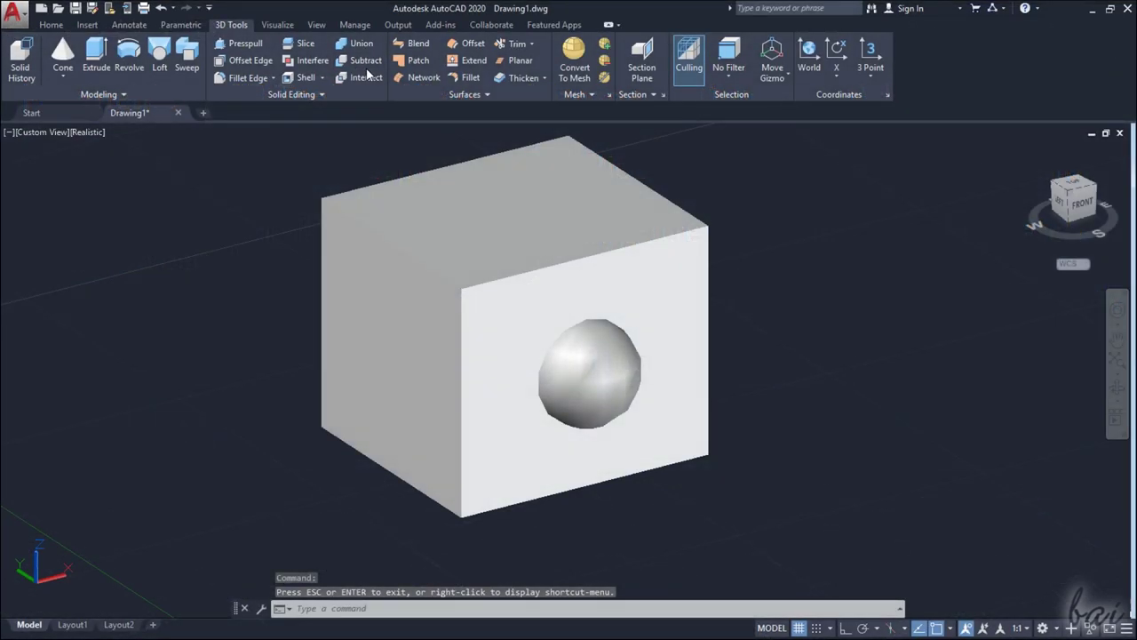
# Step: Subtract the sphere from the box in Drawing1 to hollow out a round cavity in its front face
pyautogui.click(365, 62)
pyautogui.click(522, 240)
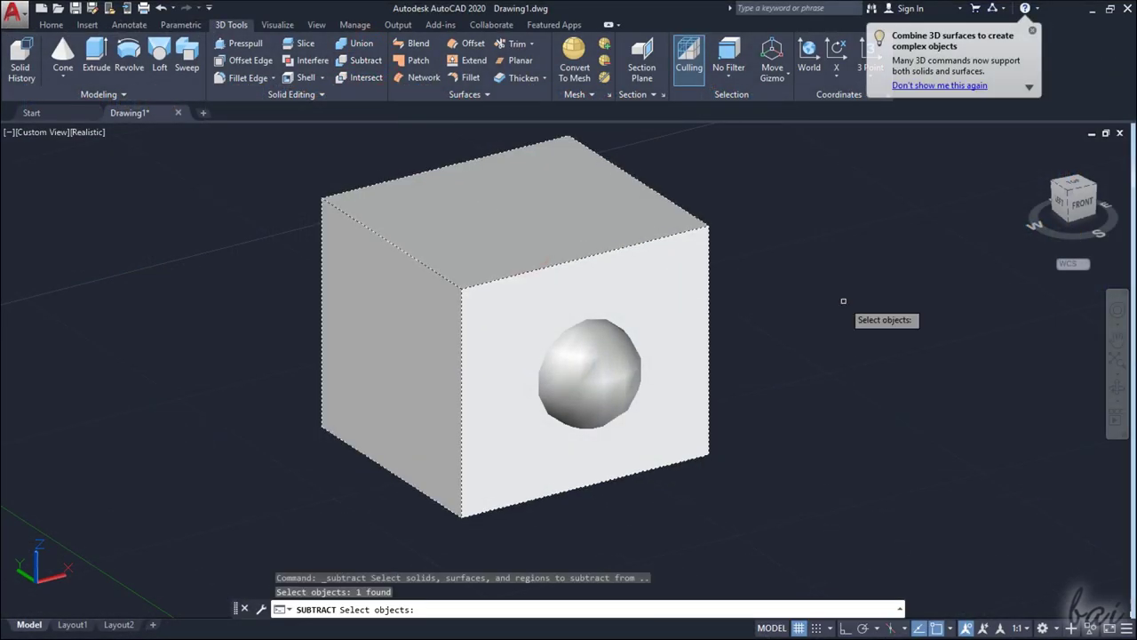
pyautogui.press('Return')
pyautogui.click(635, 373)
pyautogui.press('Return')
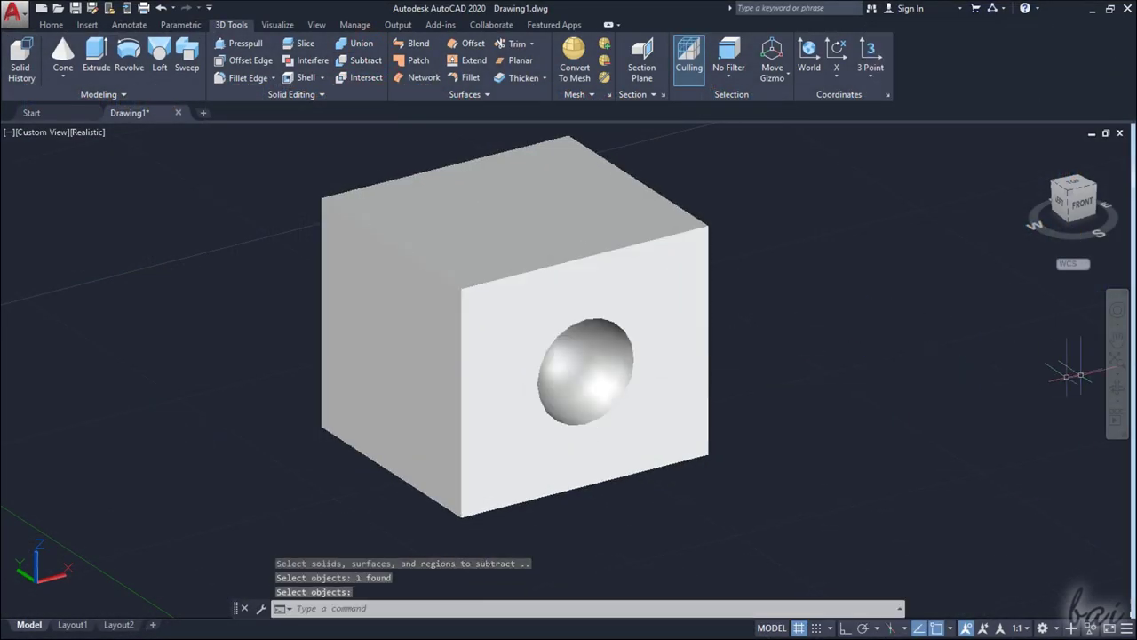
pyautogui.click(1121, 387)
pyautogui.moveTo(944, 322); pyautogui.dragTo(740, 289)
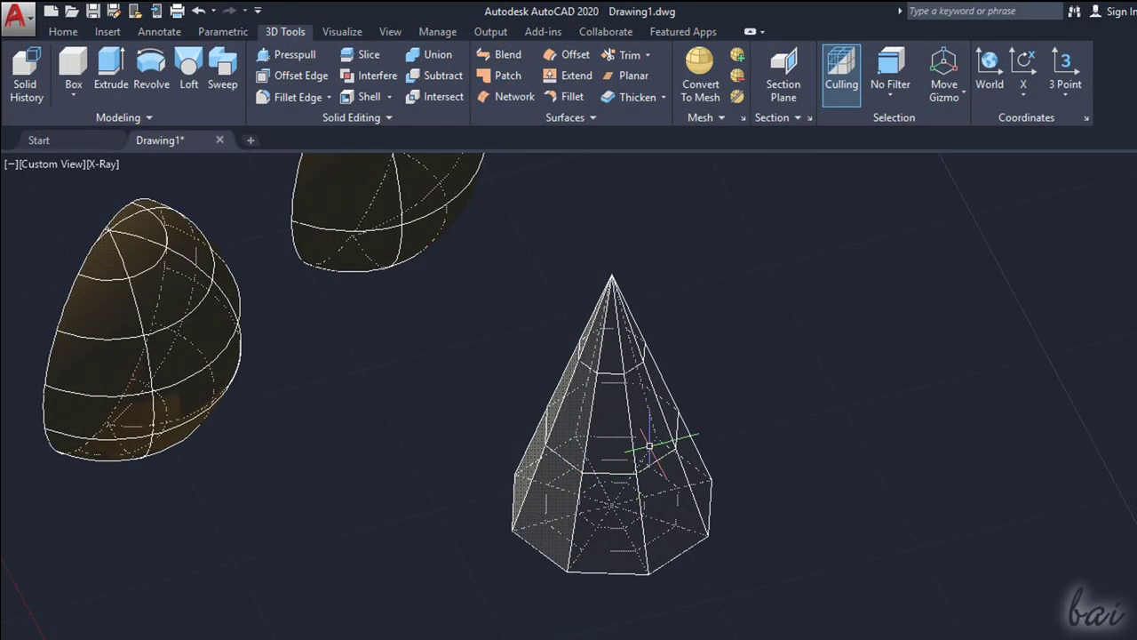
# Step: Raise the upper part of the mesh cone along the Z axis and move one of its side faces along Z
pyautogui.click(641, 424)
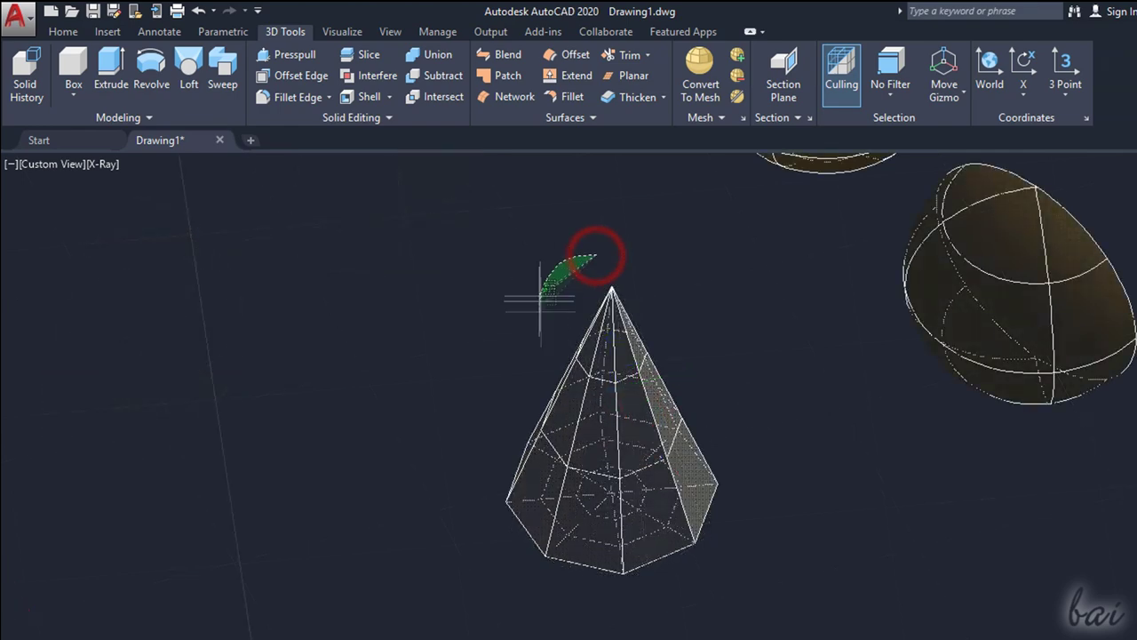
pyautogui.click(644, 356)
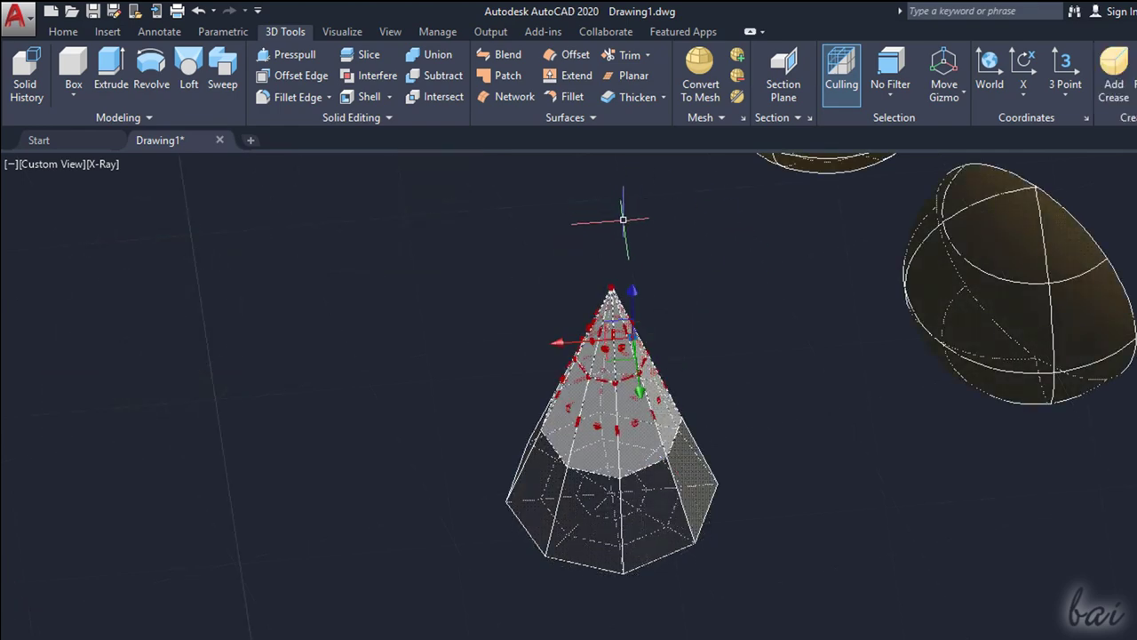
pyautogui.click(632, 289)
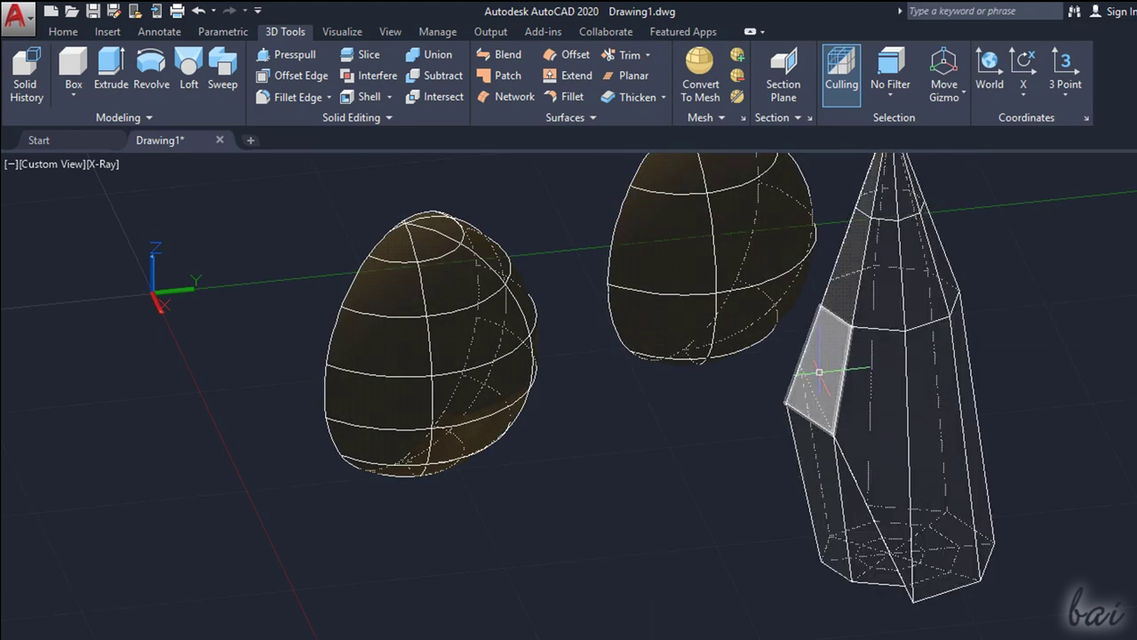
pyautogui.keyDown('ctrl'); pyautogui.click(819, 371); pyautogui.keyUp('ctrl')
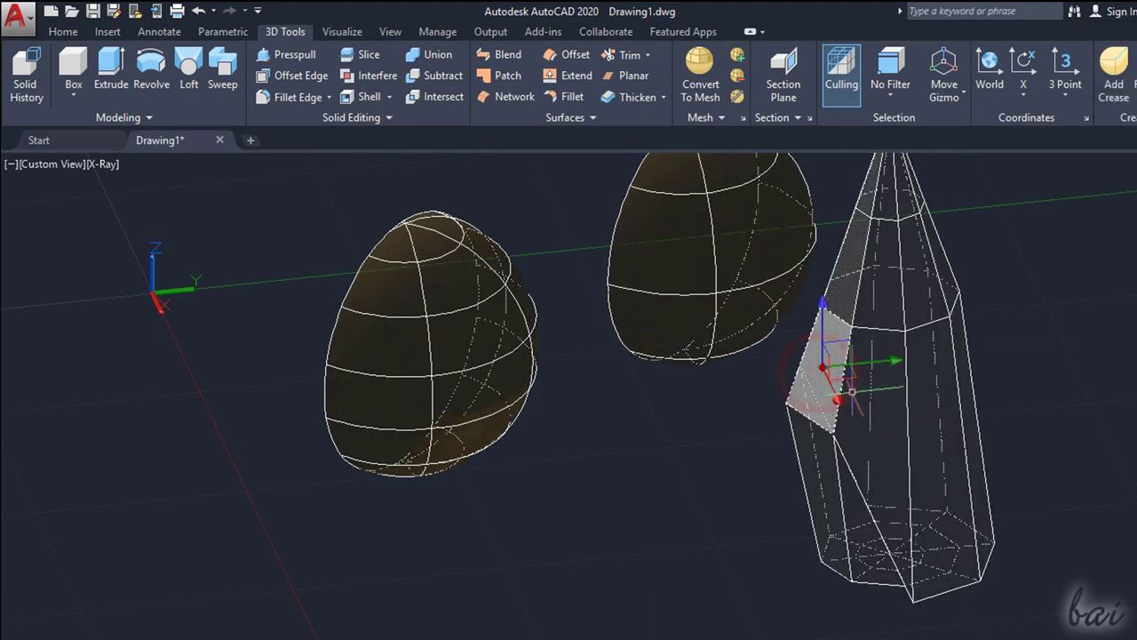
pyautogui.click(824, 312)
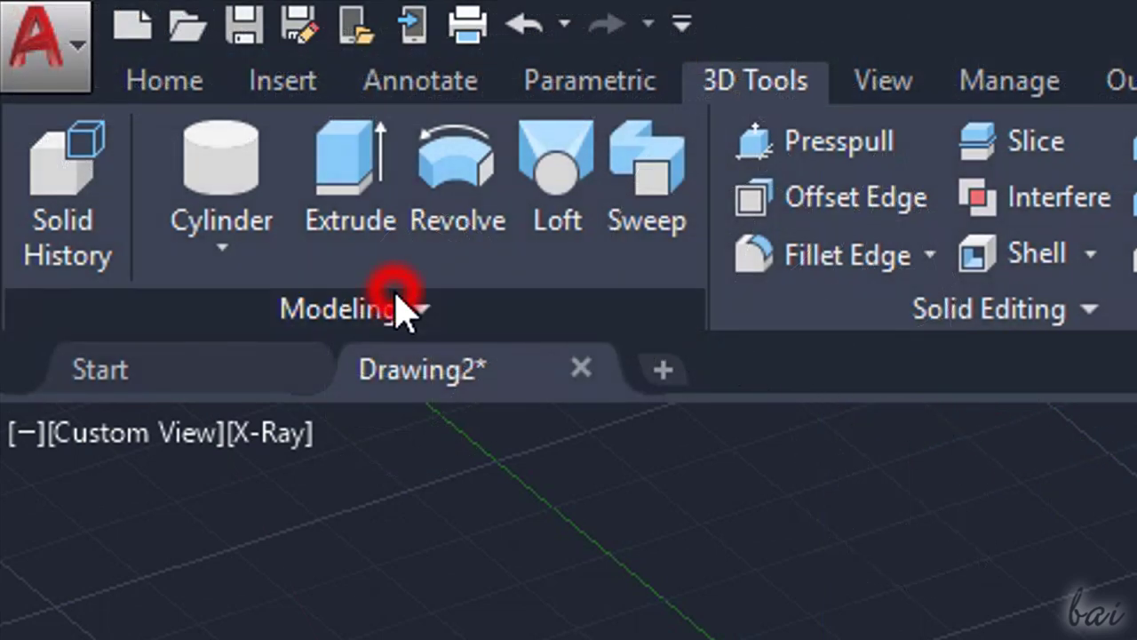
# Step: Create a mesh box near the origin by setting its two base corners and its height
pyautogui.click(404, 308)
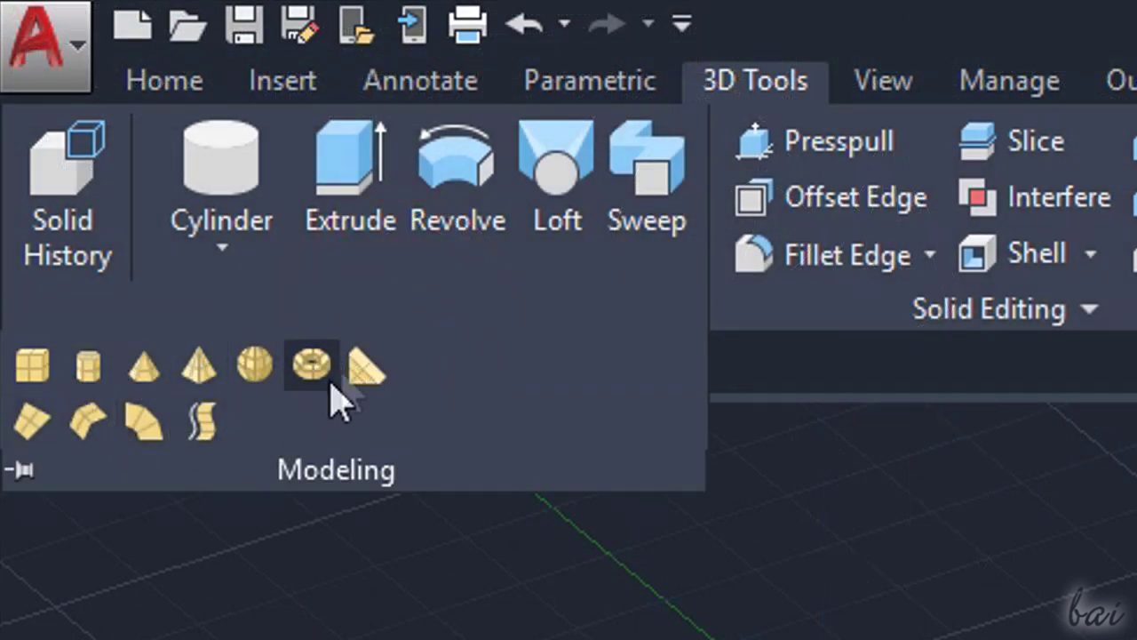
pyautogui.click(32, 364)
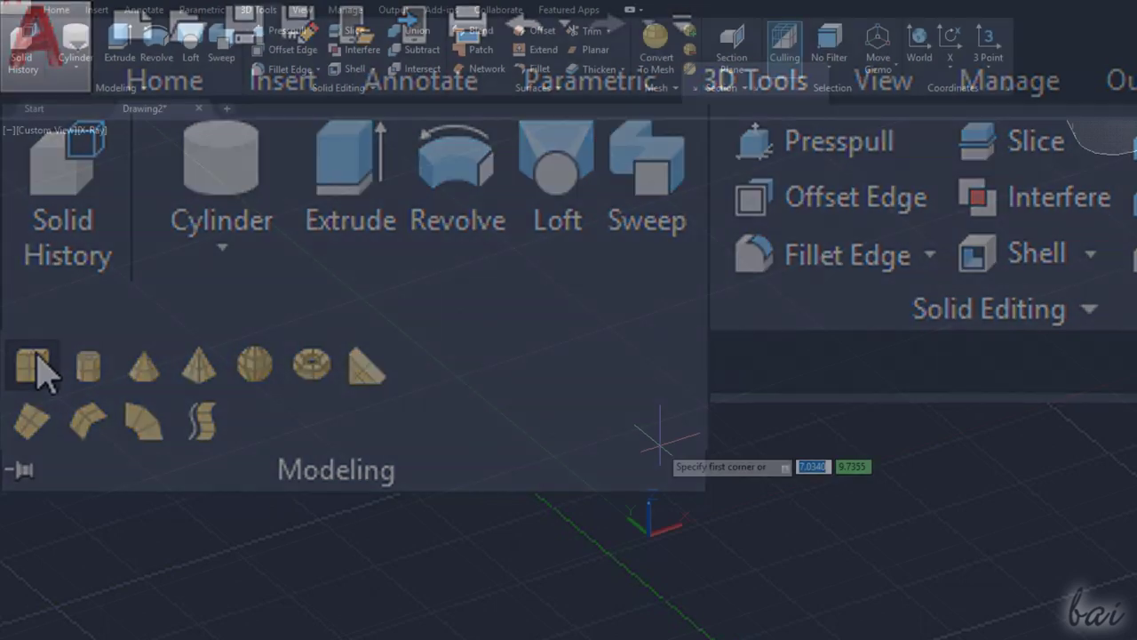
pyautogui.click(659, 441)
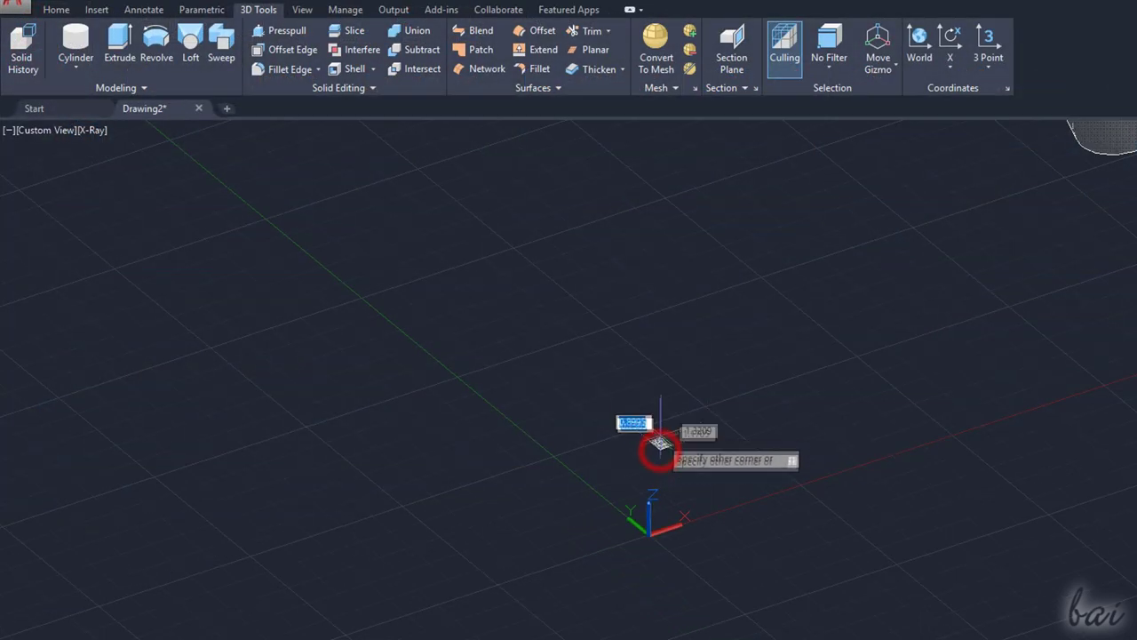
pyautogui.click(720, 359)
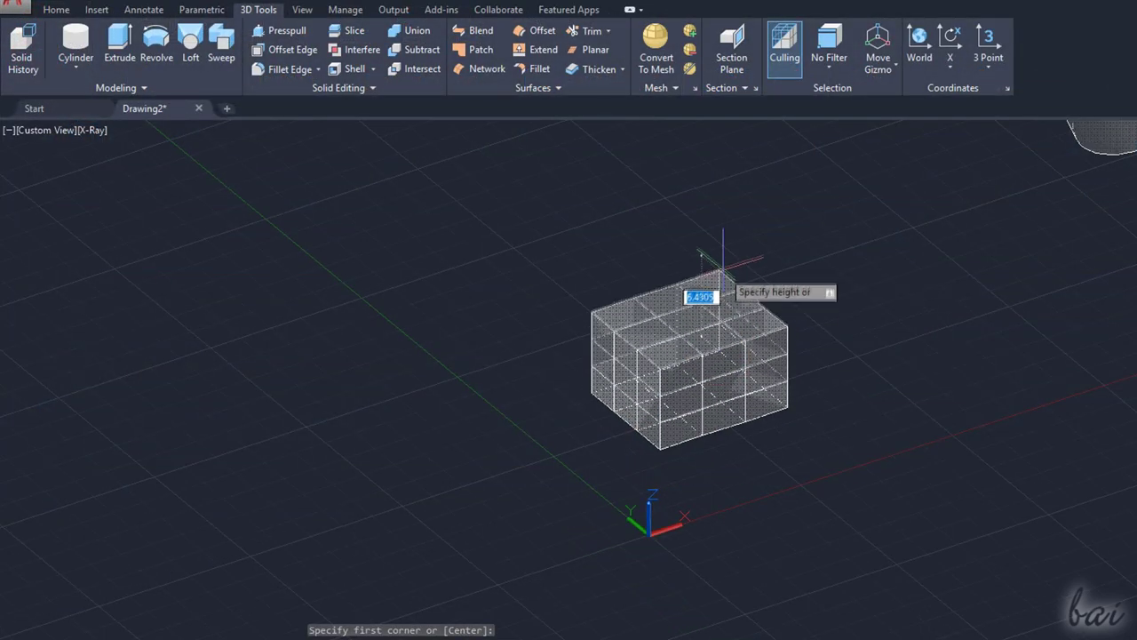
pyautogui.click(725, 233)
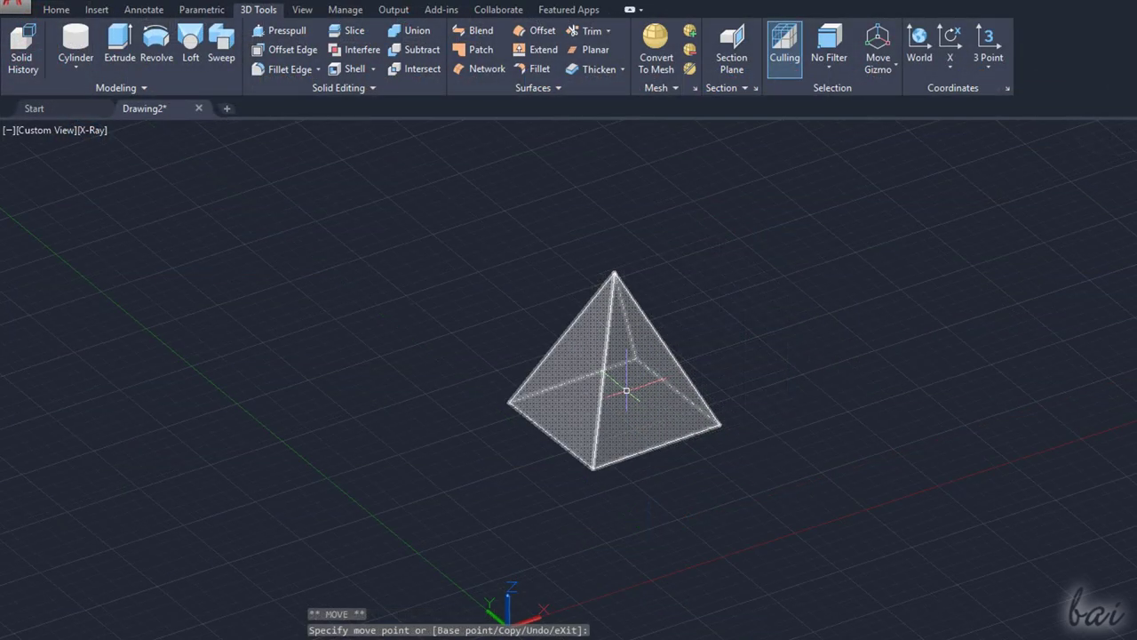
# Step: Convert the solid pyramid to a mesh object
pyautogui.click(627, 390)
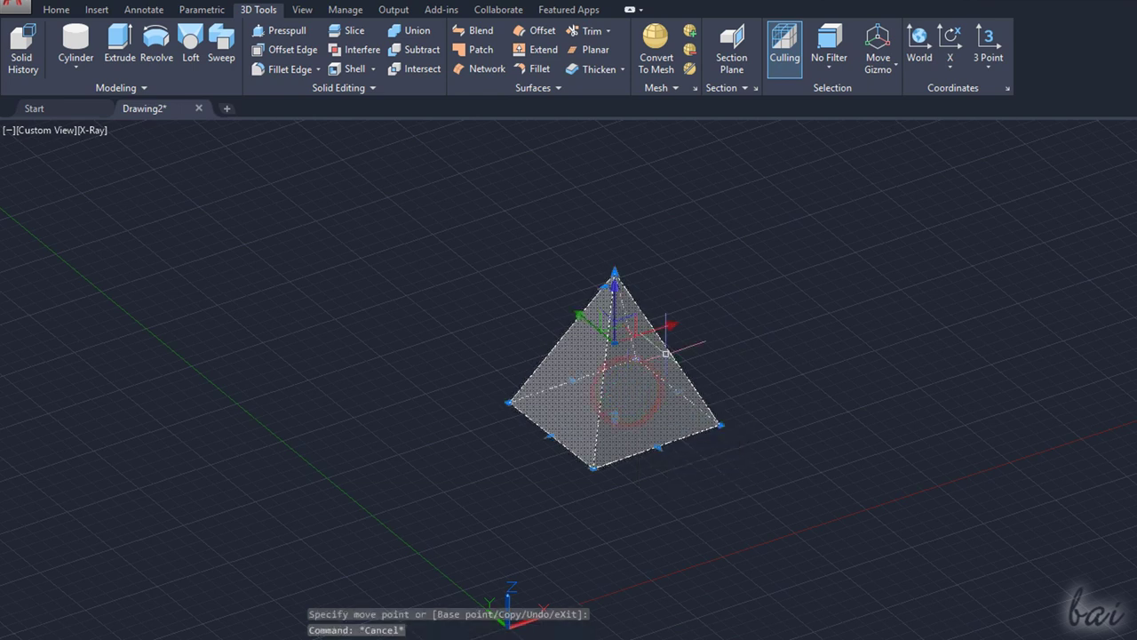
pyautogui.click(655, 61)
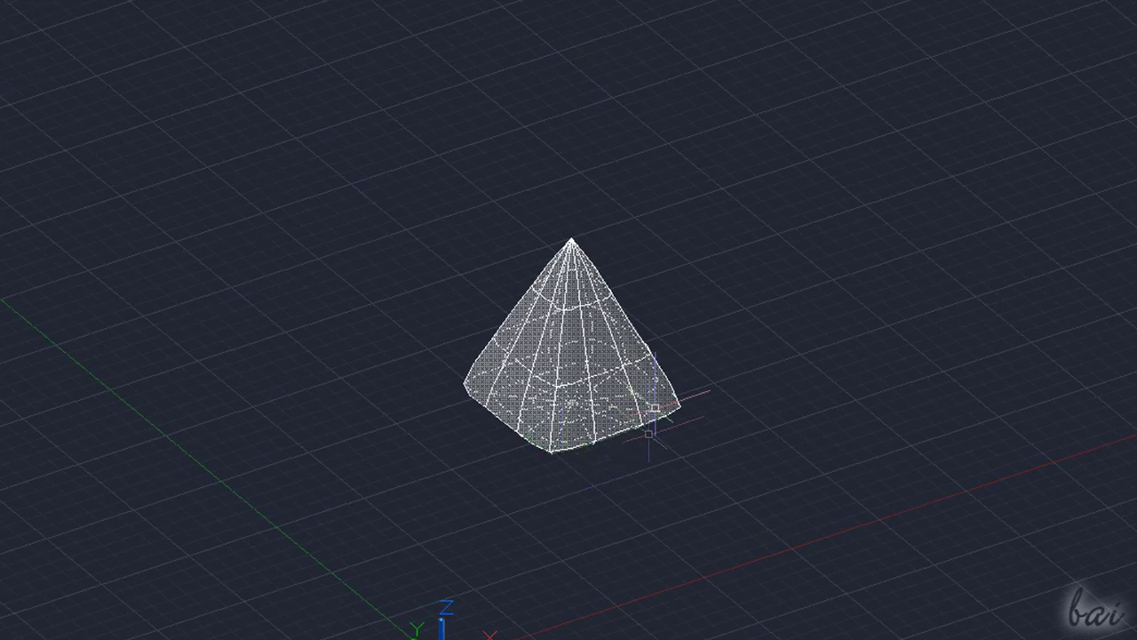
# Step: Try moving the whole mesh pyramid along the X axis with the Move Gizmo
pyautogui.click(579, 360)
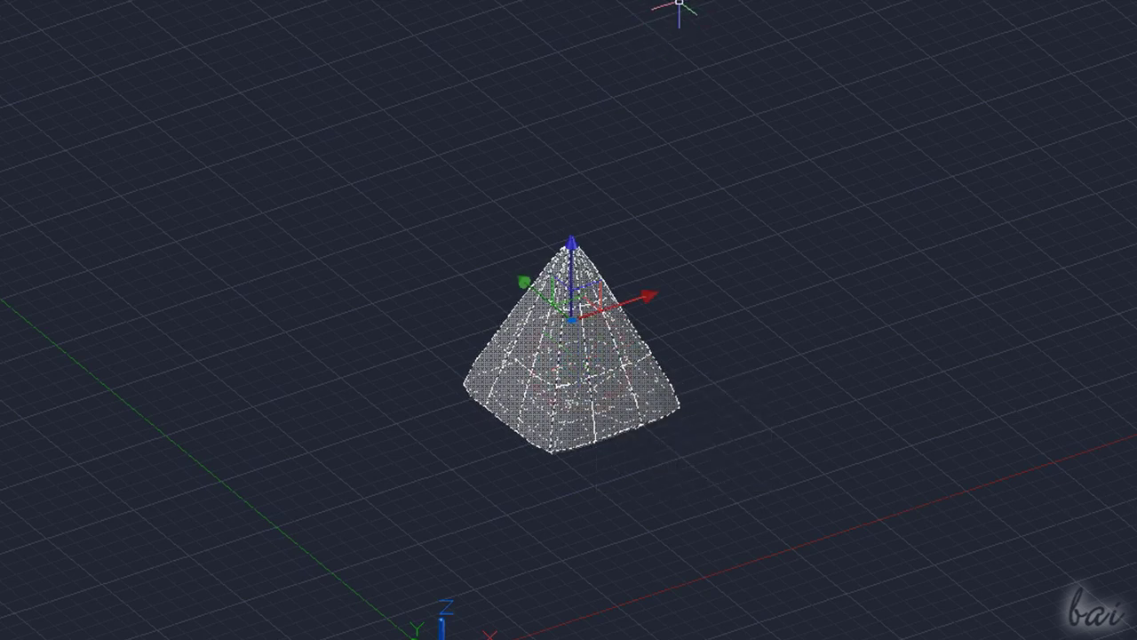
pyautogui.scroll(2, 550, 356)
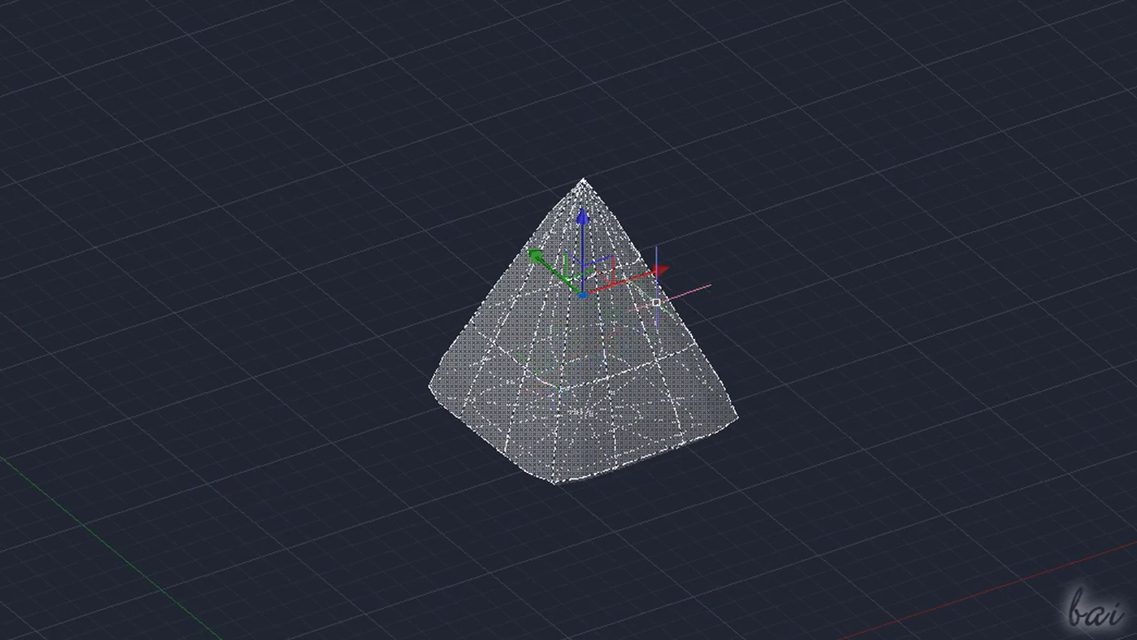
pyautogui.click(662, 269)
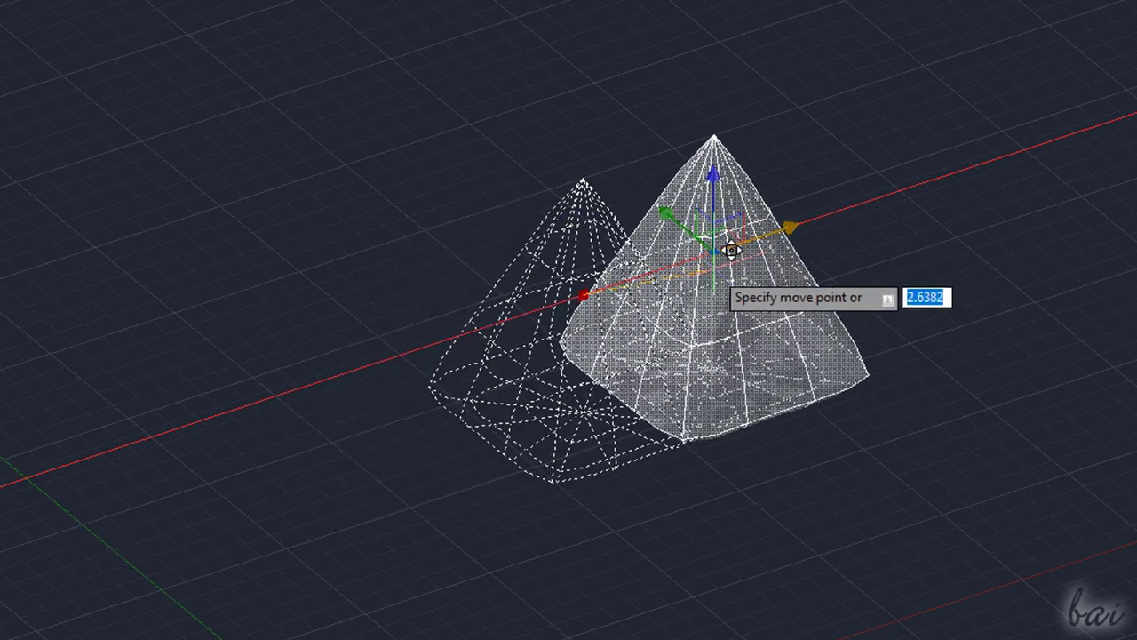
pyautogui.press('Escape')
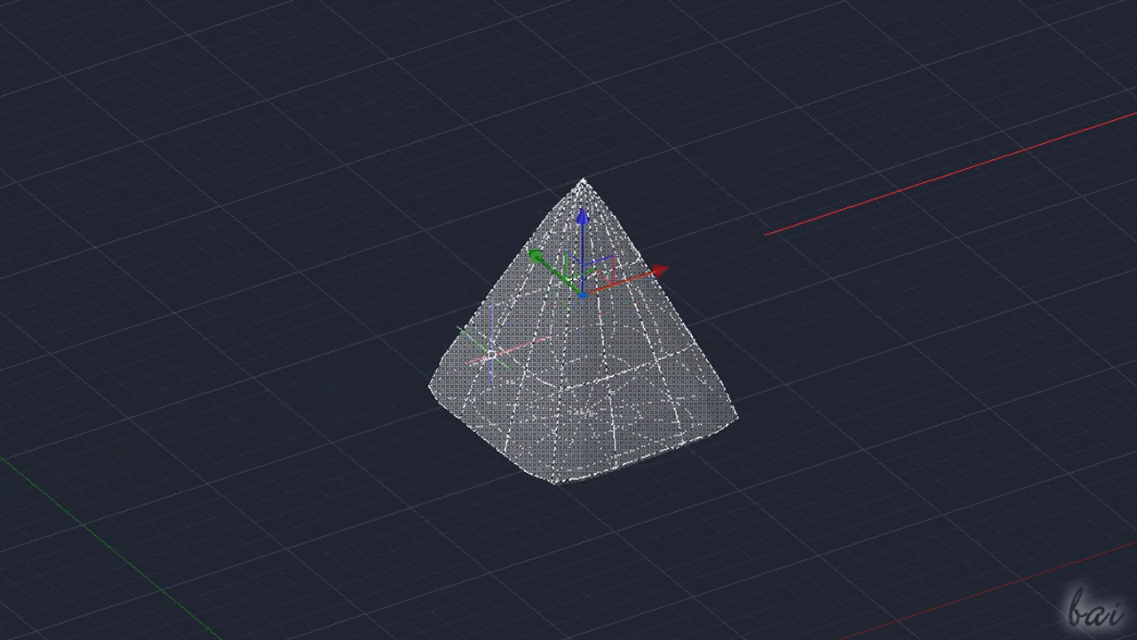
pyautogui.press('Escape')
# Step: Select several side faces in the middle band of the mesh pyramid and move them to reshape its sides
pyautogui.scroll(-1, 491, 353)
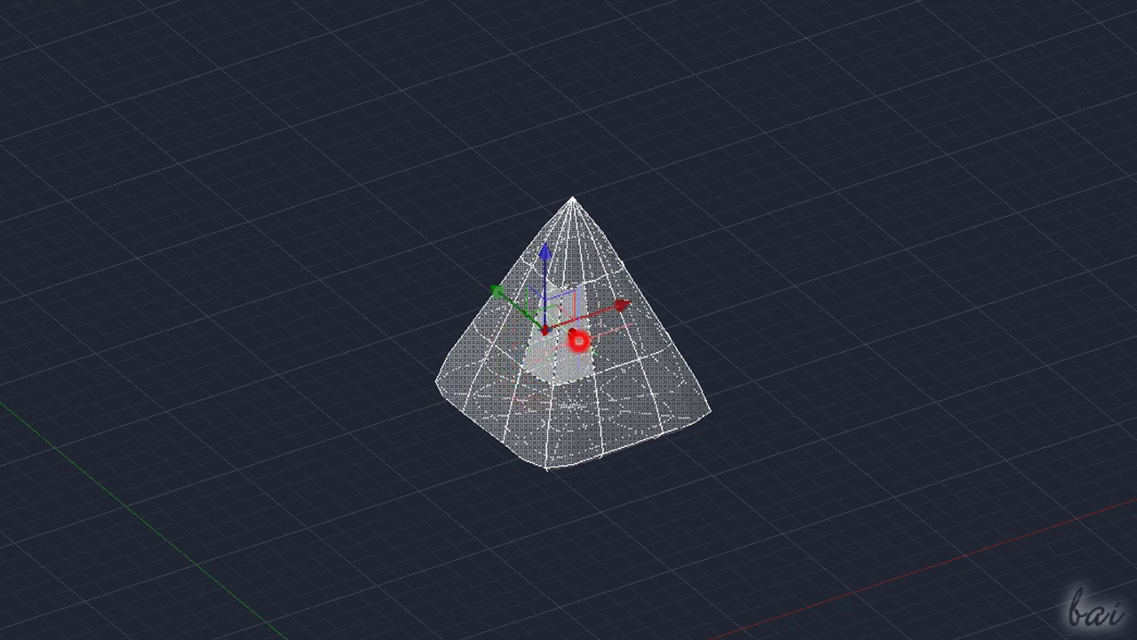
pyautogui.click(619, 348)
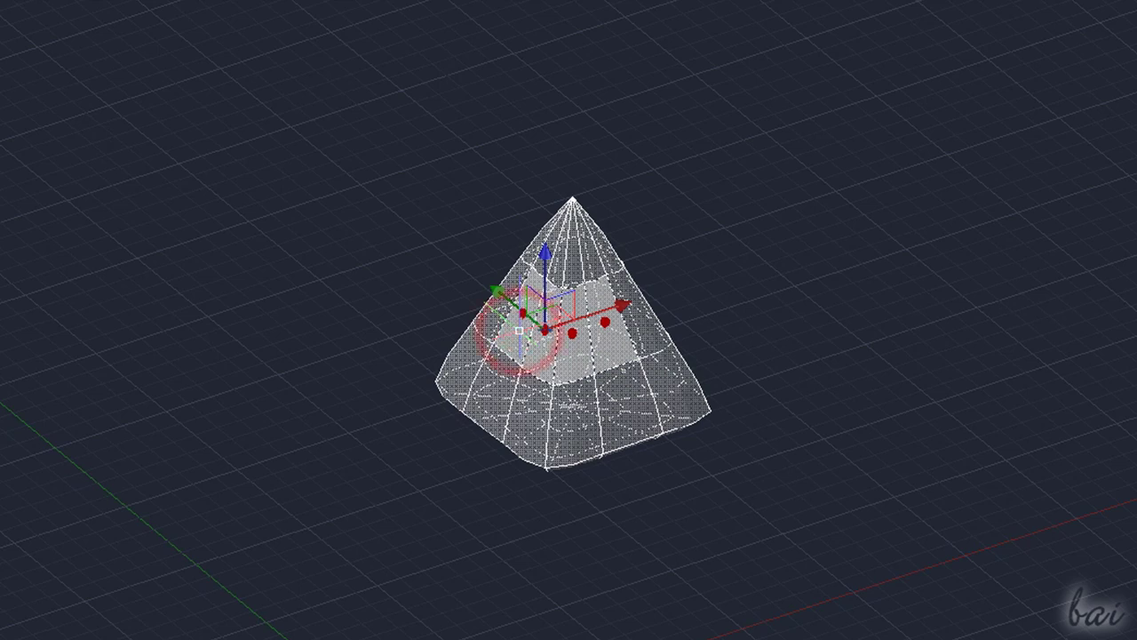
pyautogui.moveTo(620, 311); pyautogui.dragTo(482, 464)
pyautogui.press('Escape')
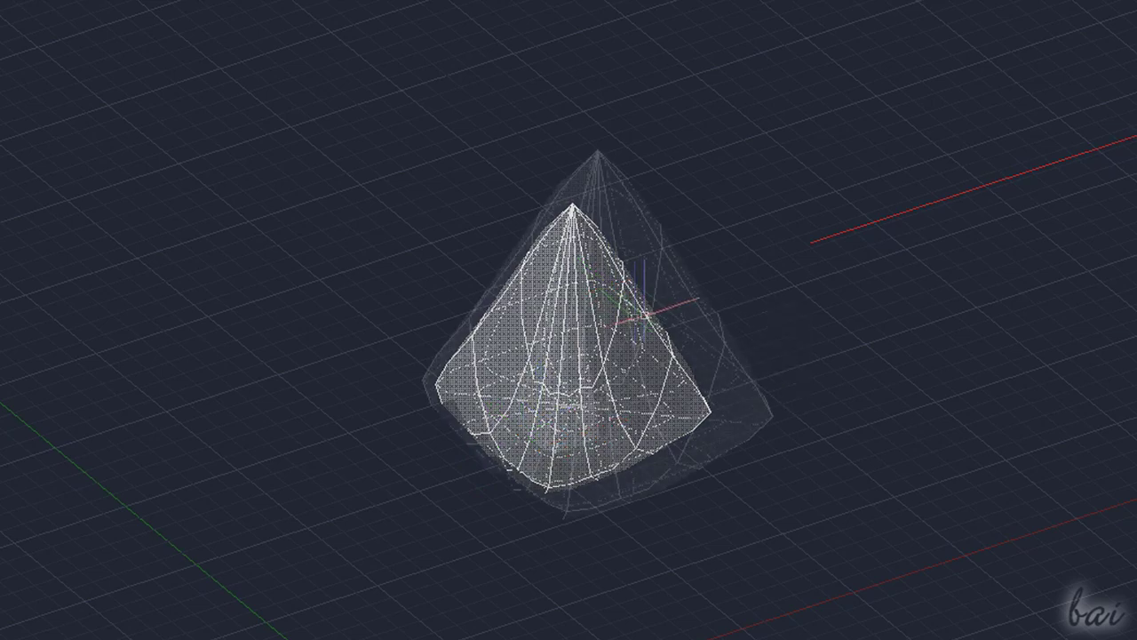
# Step: Lower the mesh pyramid's smoothness by one level, raise it by two levels, and multiply its faces with Mesh Refine
pyautogui.keyDown('shift'); pyautogui.moveTo(985, 371); pyautogui.dragTo(980, 307, button='middle'); pyautogui.keyUp('shift')
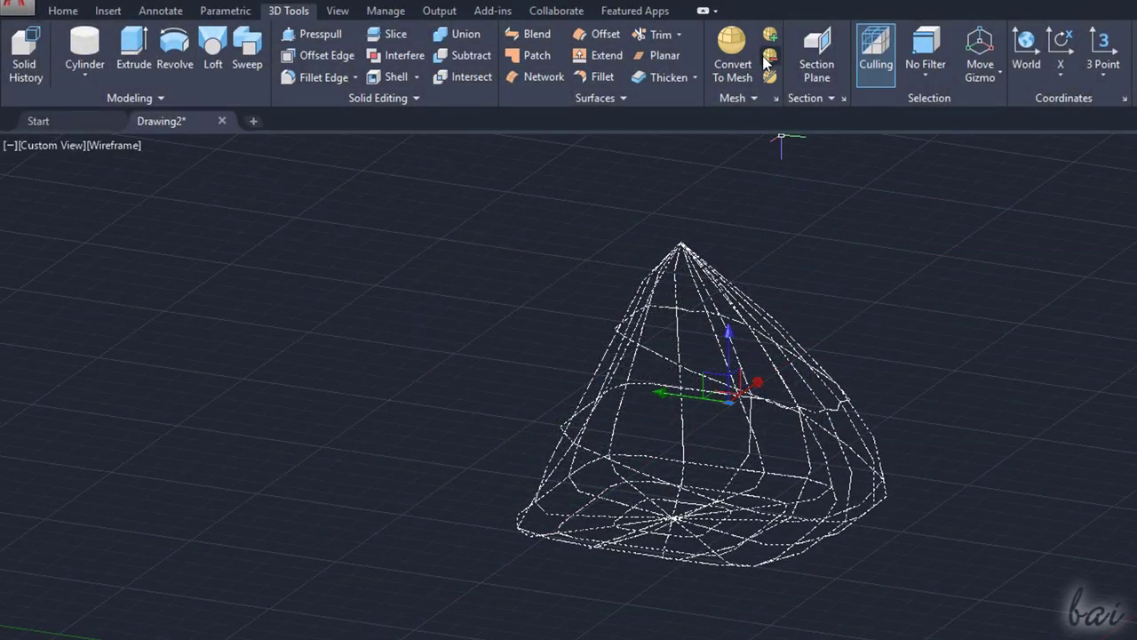
pyautogui.click(768, 56)
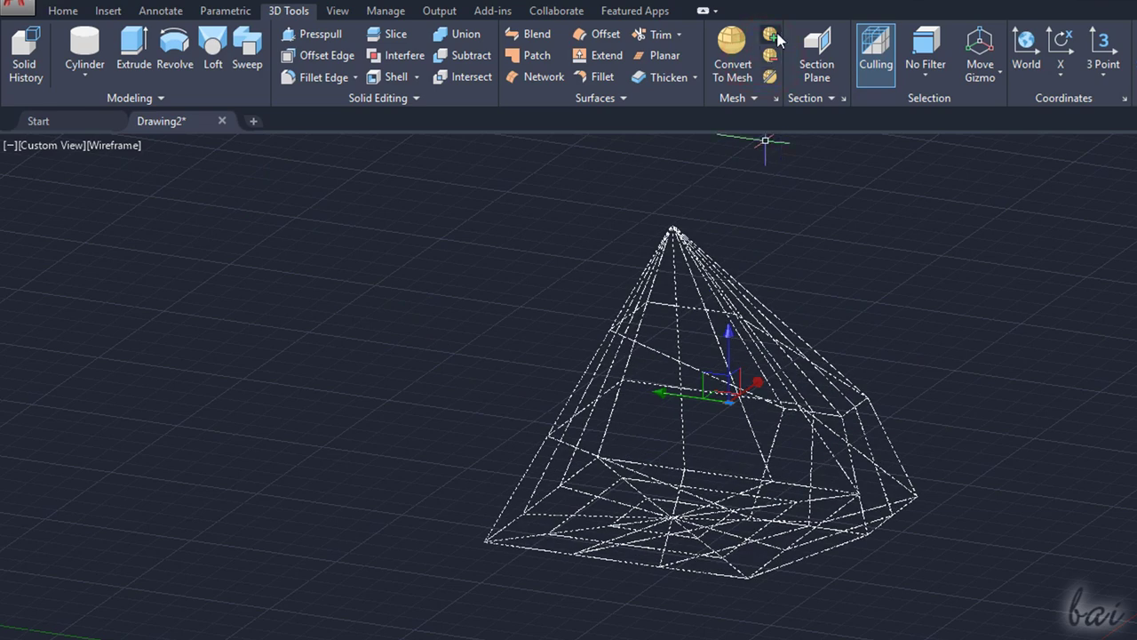
pyautogui.click(773, 34)
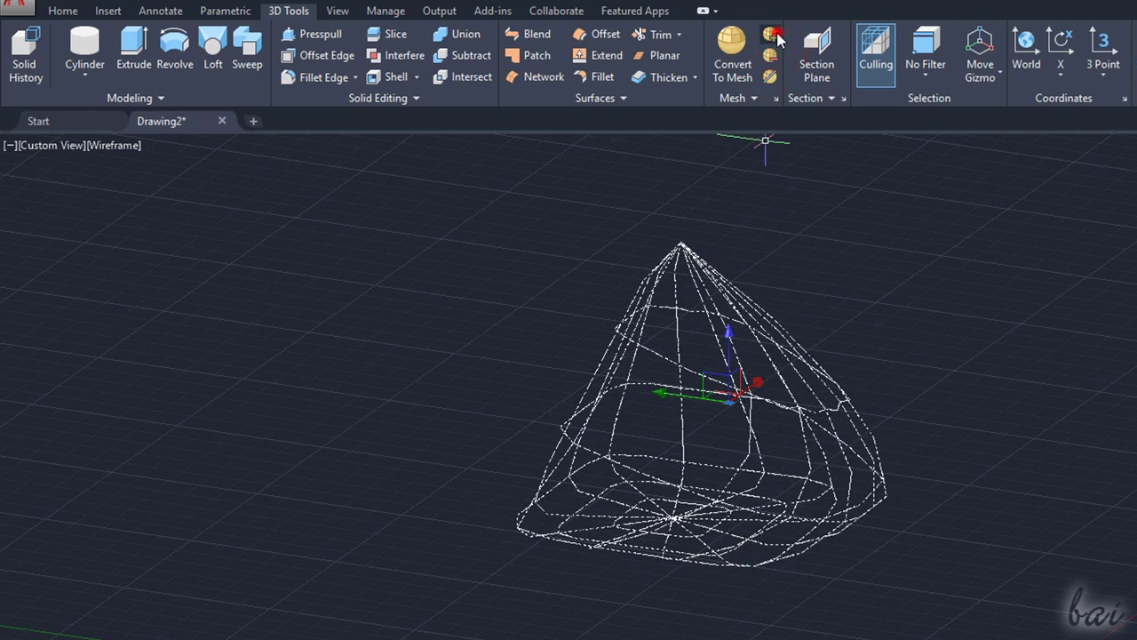
pyautogui.click(771, 35)
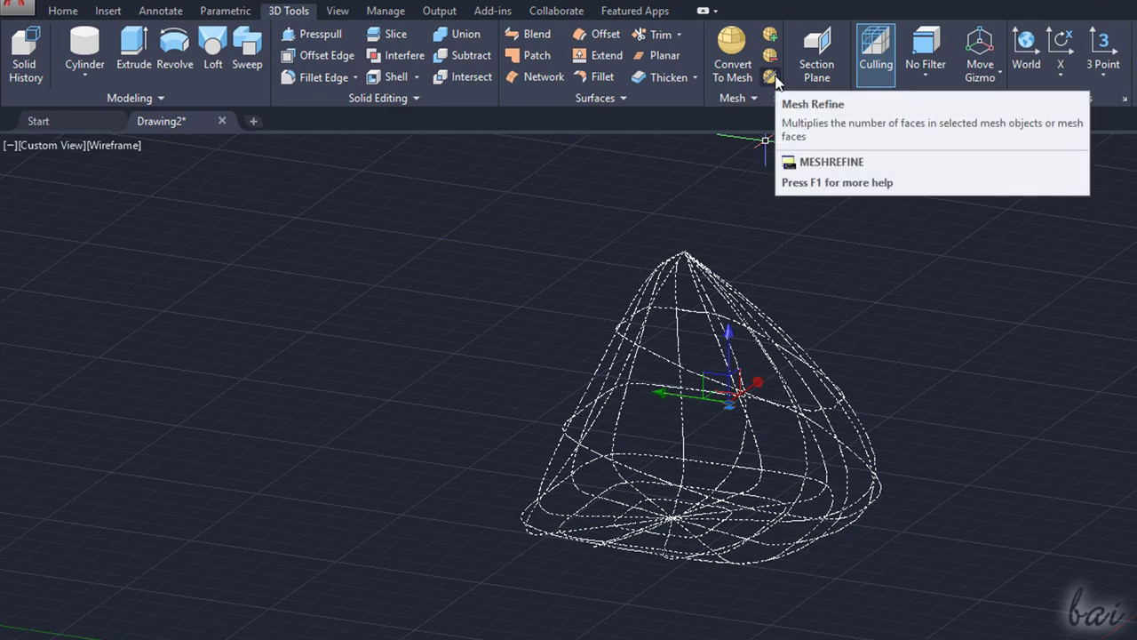
pyautogui.click(769, 78)
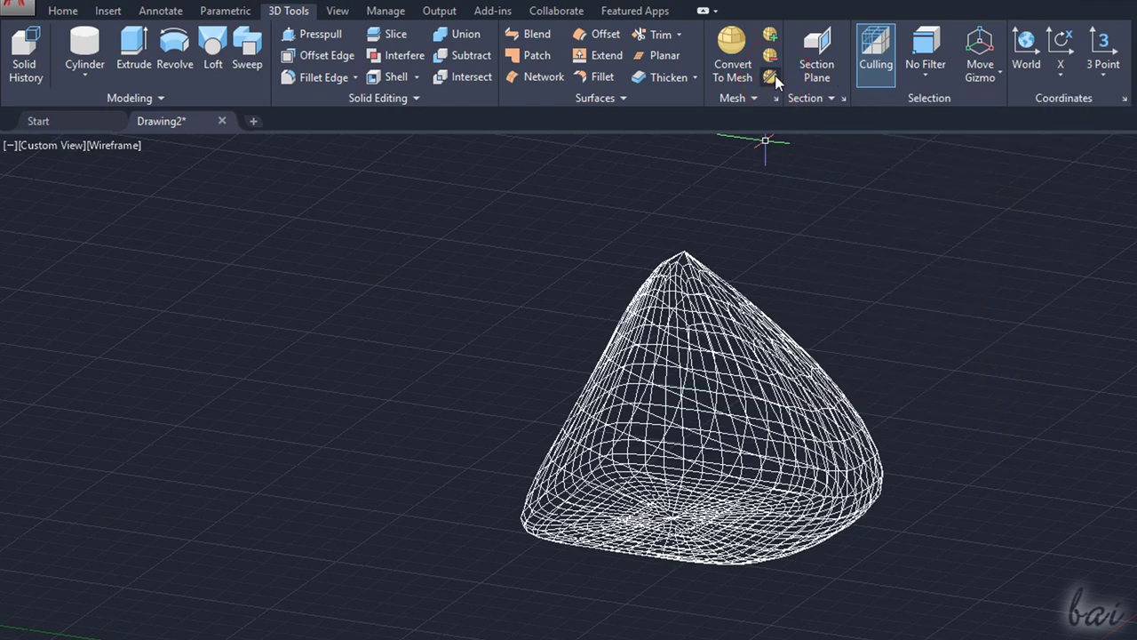
# Step: Convert the refined mesh to a solid with CONVTOSOLID and show it in the Realistic visual style
pyautogui.moveTo(1088, 441); pyautogui.dragTo(826, 427)
pyautogui.click(476, 604)
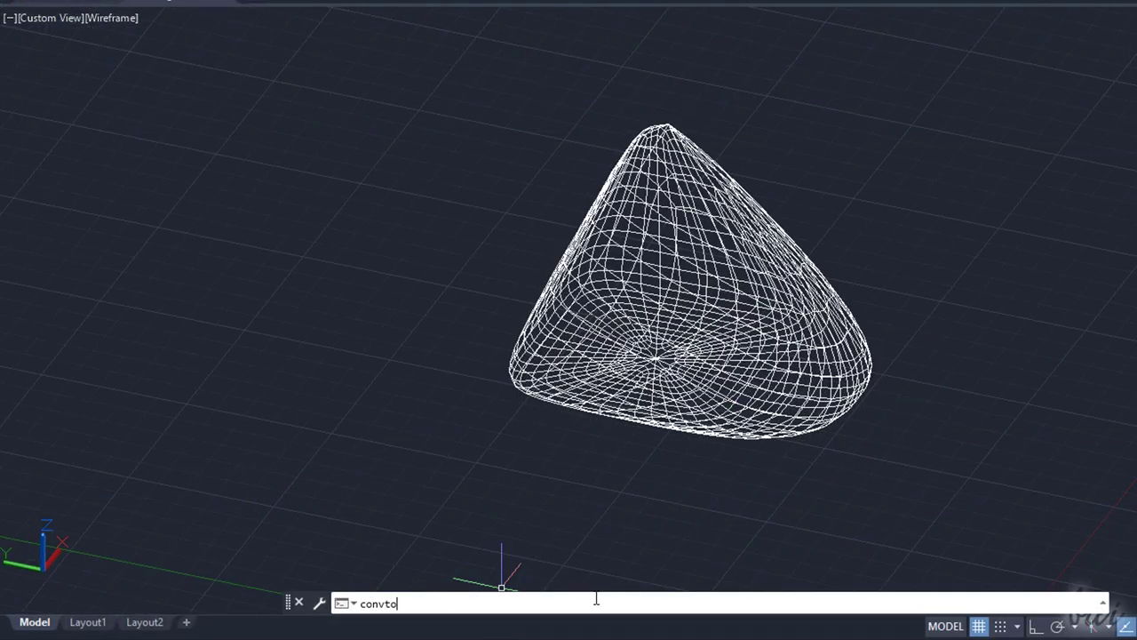
pyautogui.write('convto')
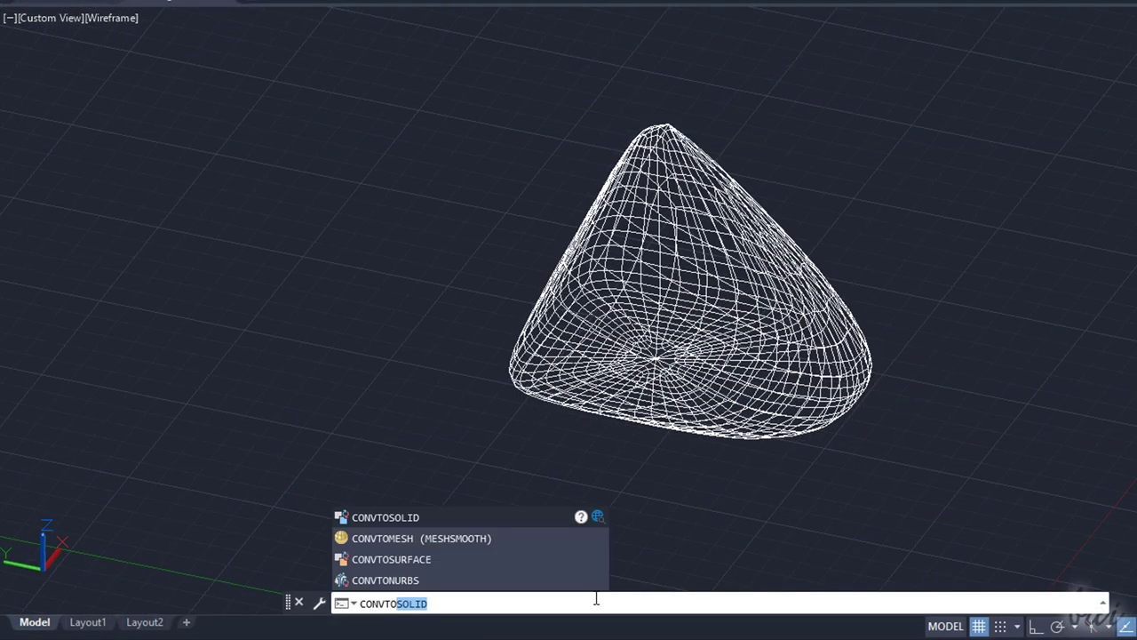
pyautogui.click(422, 514)
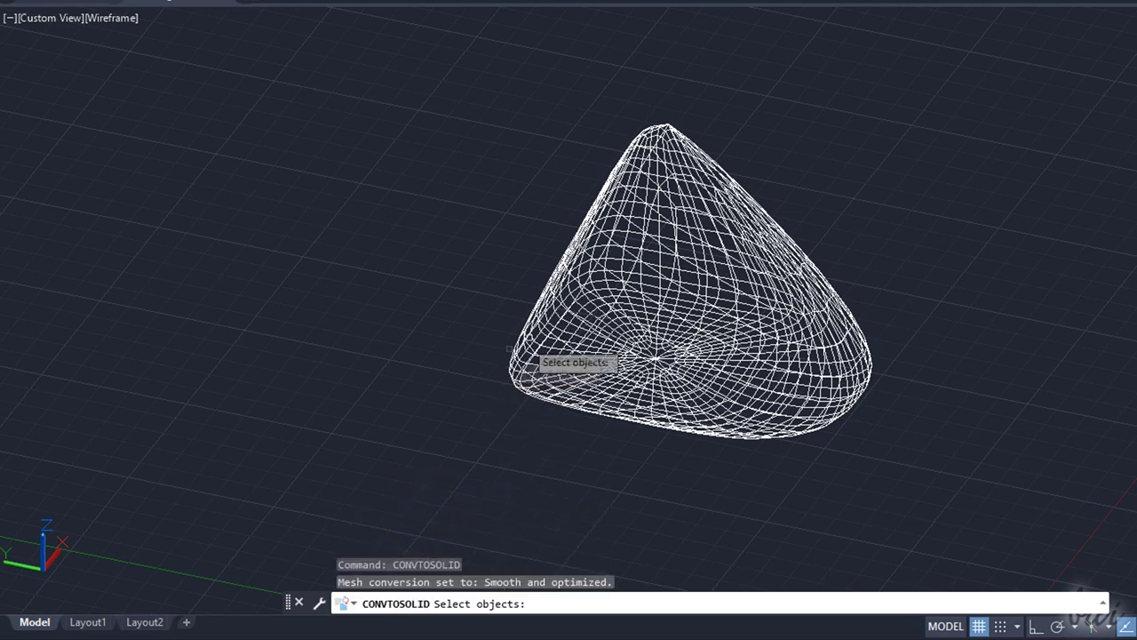
pyautogui.click(564, 322)
pyautogui.press('Return')
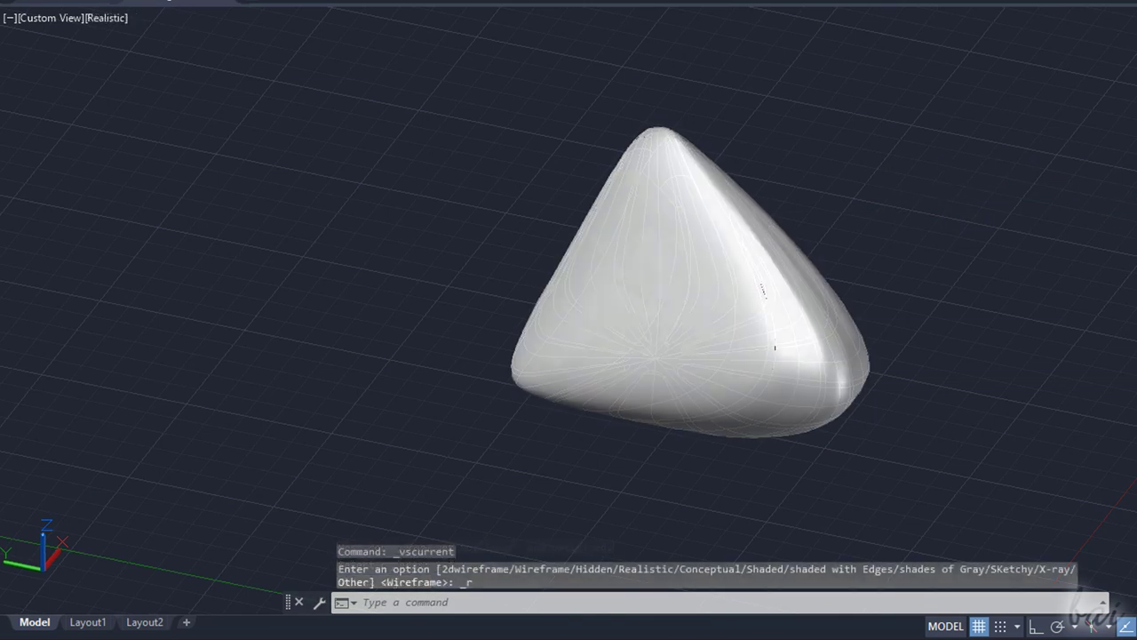
pyautogui.click(1134, 286)
pyautogui.moveTo(1092, 281); pyautogui.dragTo(848, 216)
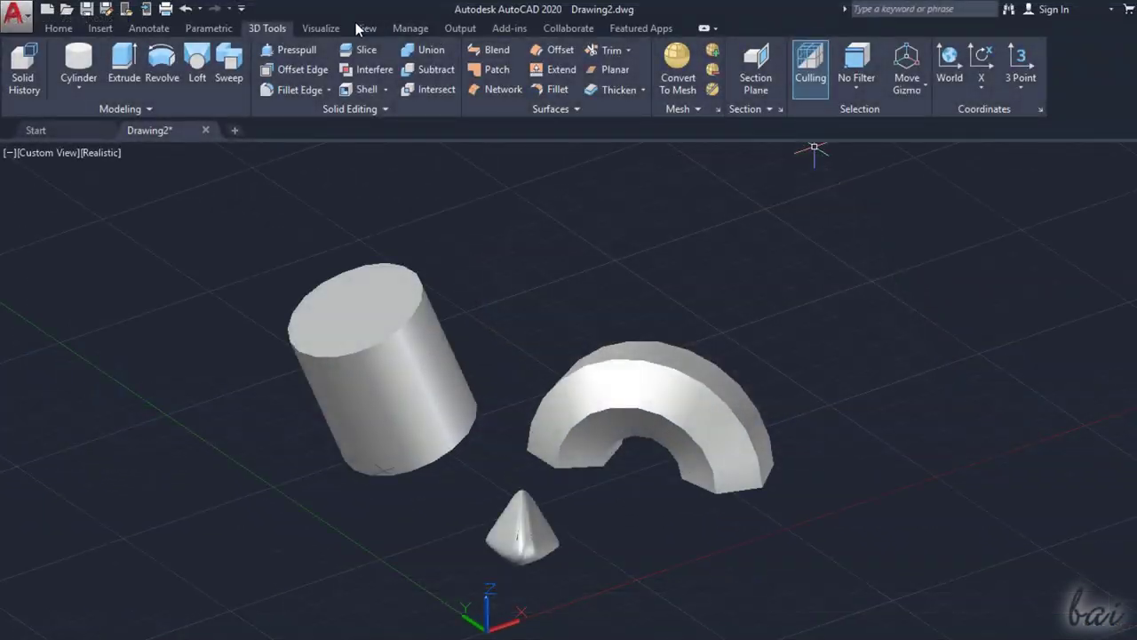
# Step: Open the Materials Browser and add the Brushed - Random aluminum material from the Autodesk Library to Drawing2's document materials
pyautogui.click(334, 32)
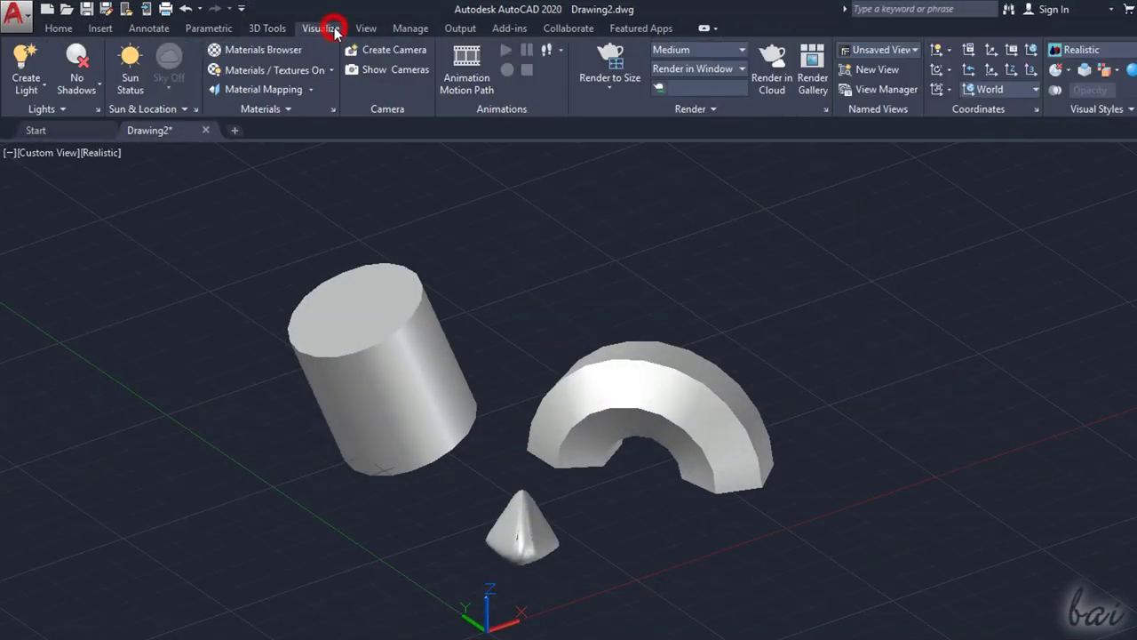
pyautogui.click(266, 50)
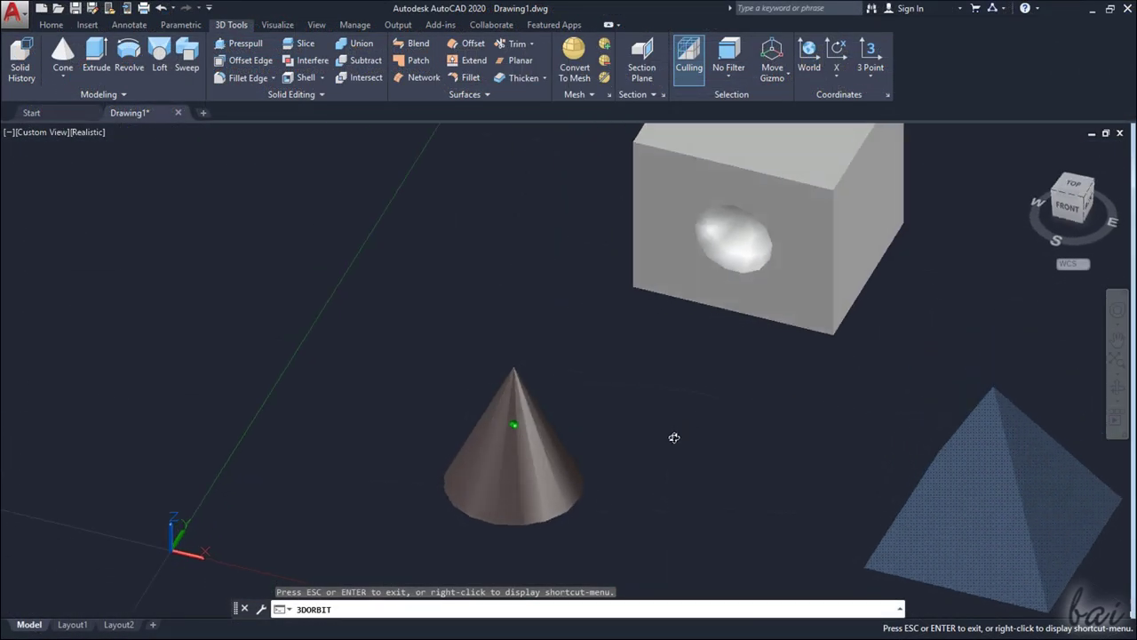
pyautogui.moveTo(673, 437); pyautogui.dragTo(802, 395)
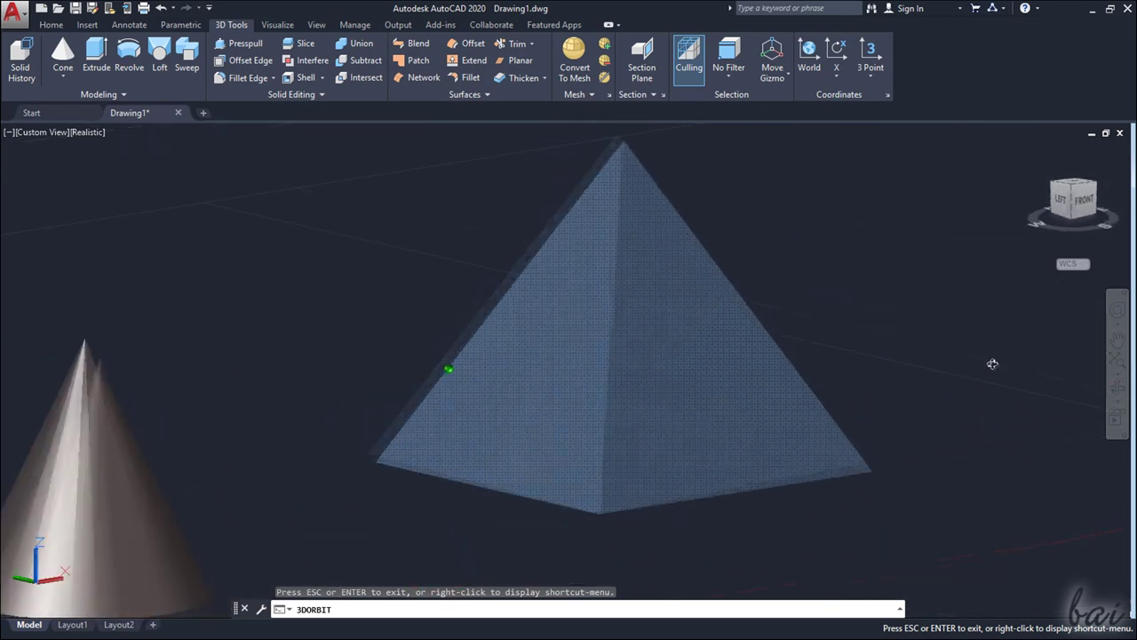
pyautogui.moveTo(990, 363); pyautogui.dragTo(797, 335)
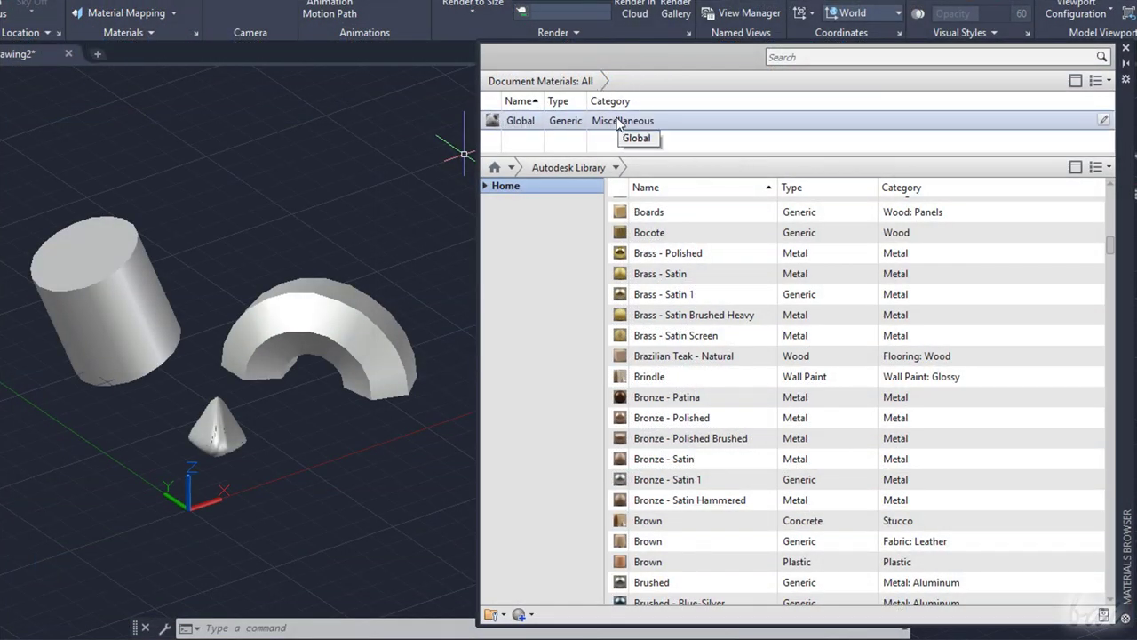
pyautogui.scroll(-2, 664, 444)
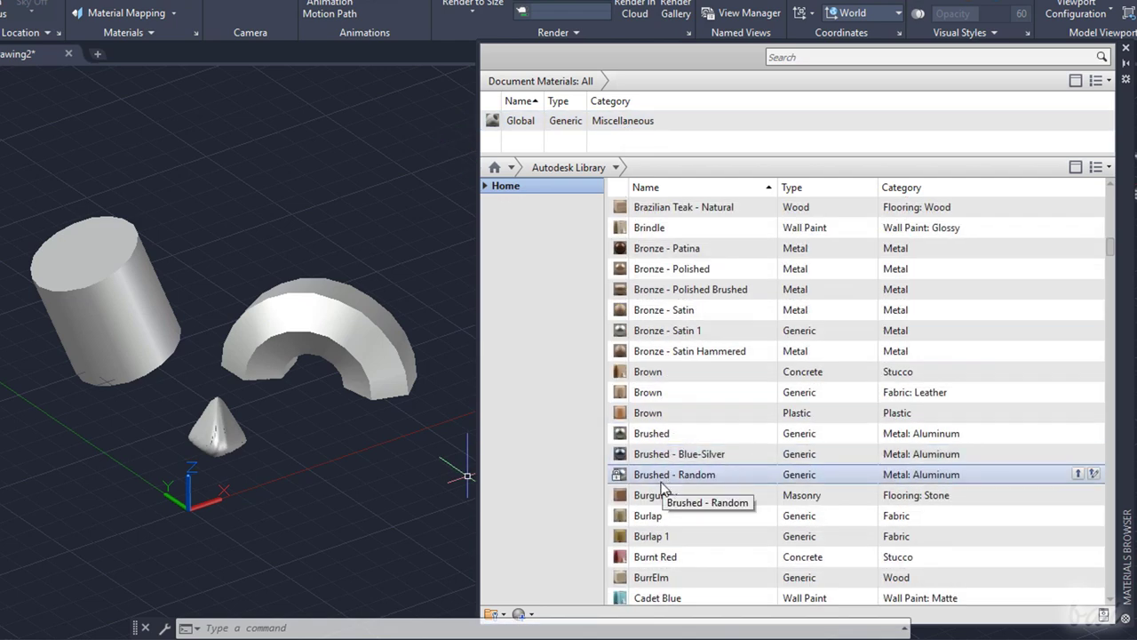
pyautogui.moveTo(665, 475)
pyautogui.mouseDown()
pyautogui.moveTo(723, 254)
pyautogui.moveTo(668, 134)
pyautogui.mouseUp()
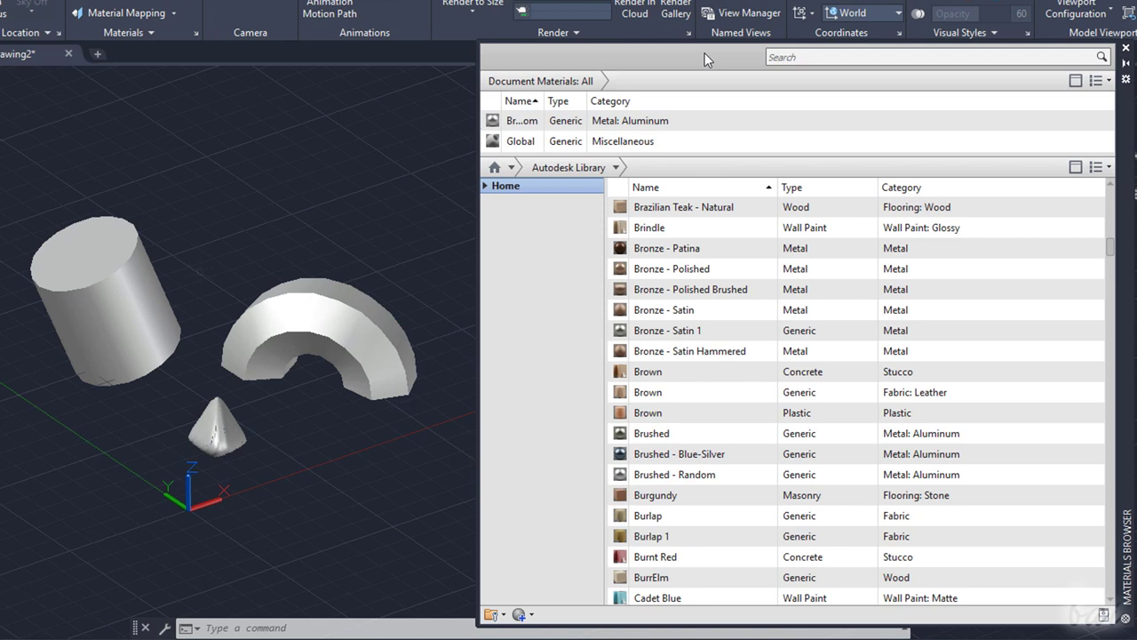
# Step: Assign the Brushed - Random material to the small rounded pyramid solid
pyautogui.click(225, 432)
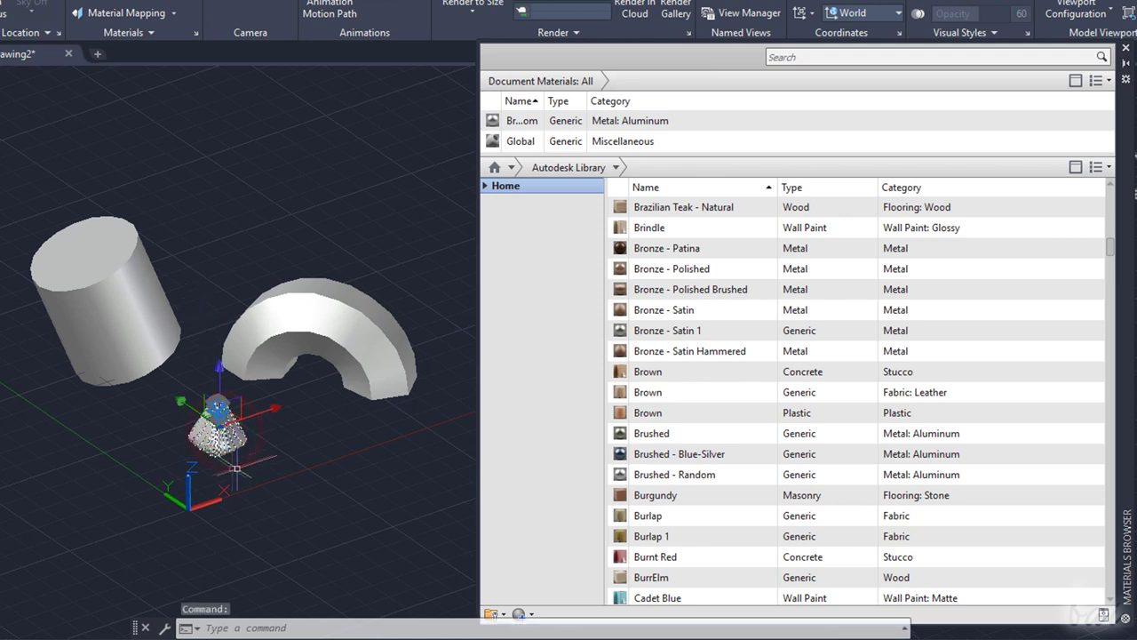
pyautogui.scroll(4, 231, 468)
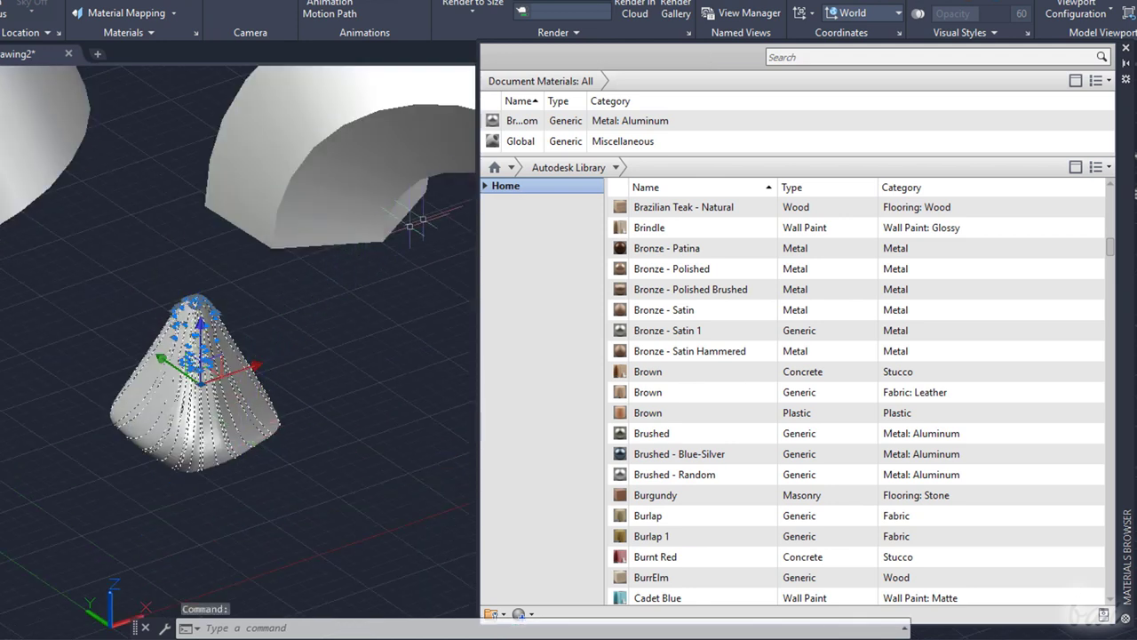
pyautogui.click(523, 124)
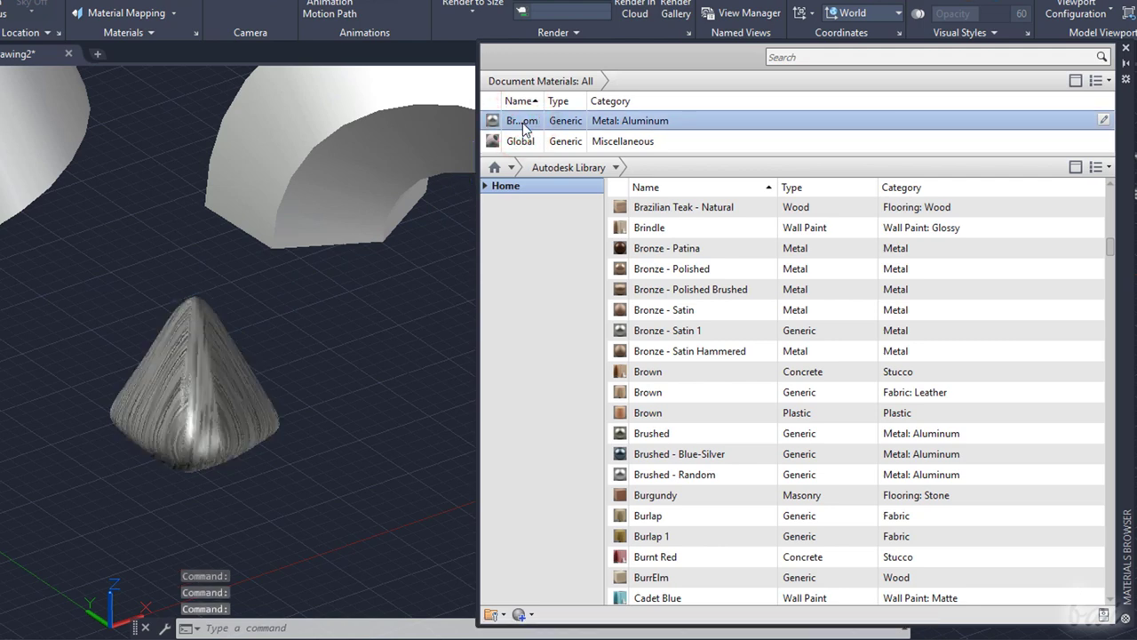
# Step: Try to assign the Brushed - Random material to the top face of the cylinder only
pyautogui.scroll(-4, 177, 500)
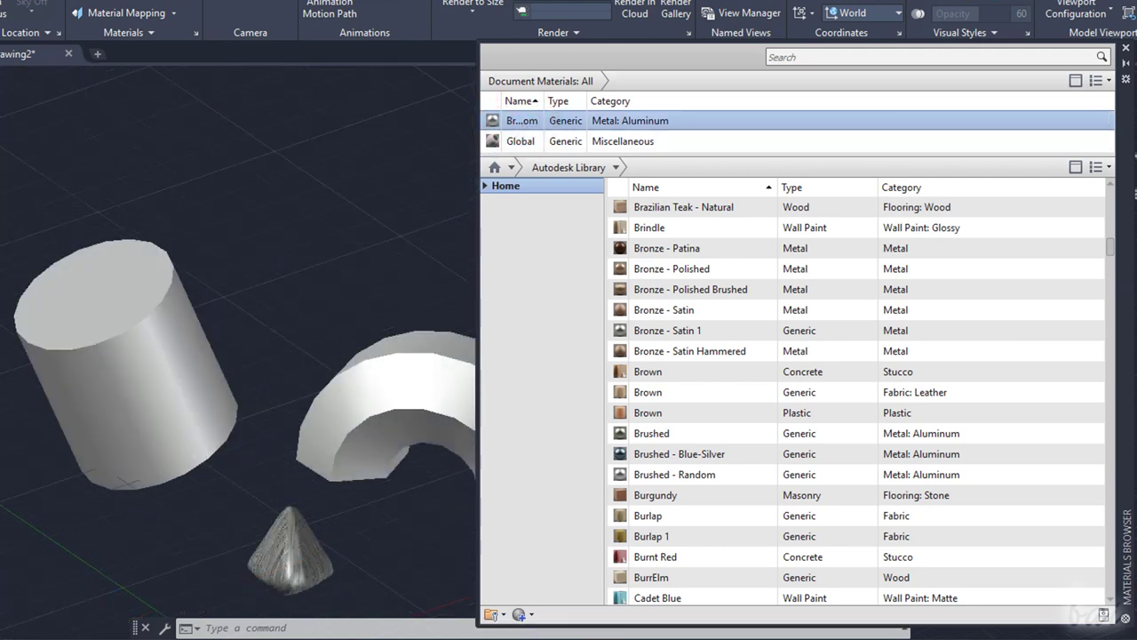
pyautogui.keyDown('ctrl'); pyautogui.click(91, 302); pyautogui.keyUp('ctrl')
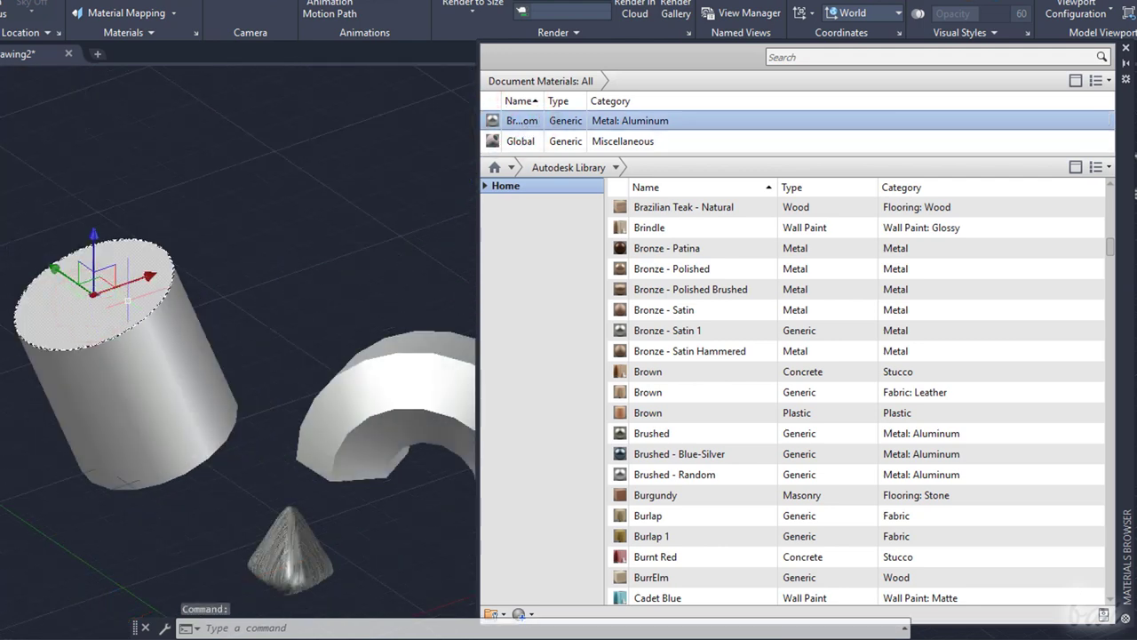
pyautogui.click(528, 126)
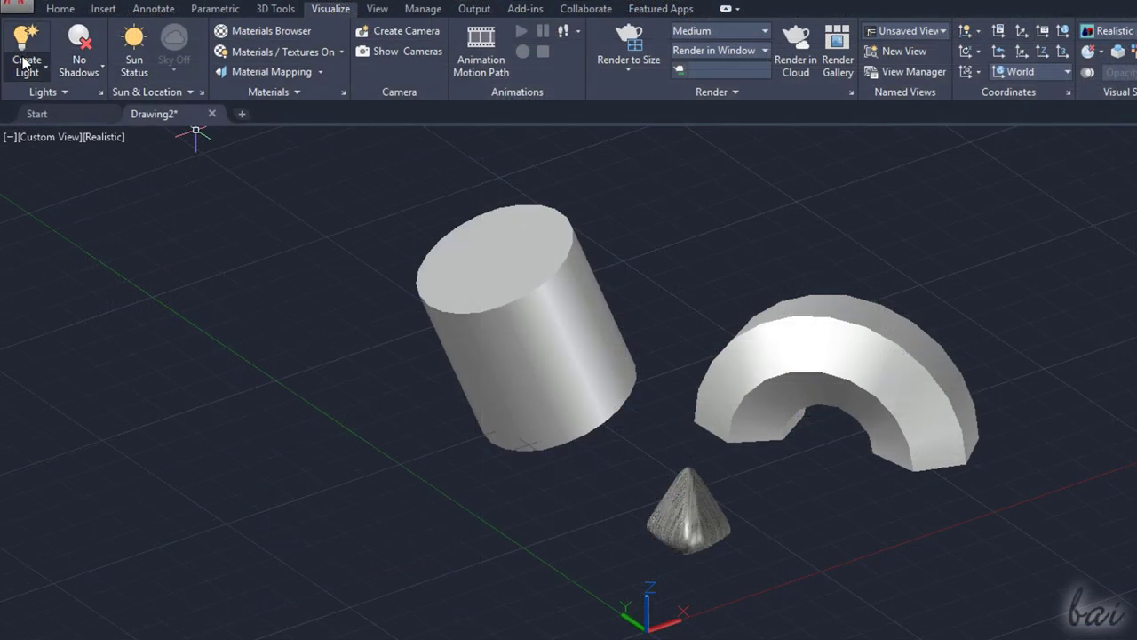
# Step: Create a point light between the cylinder and the half ring, and a spotlight aimed at the half ring, both with default options
pyautogui.click(24, 62)
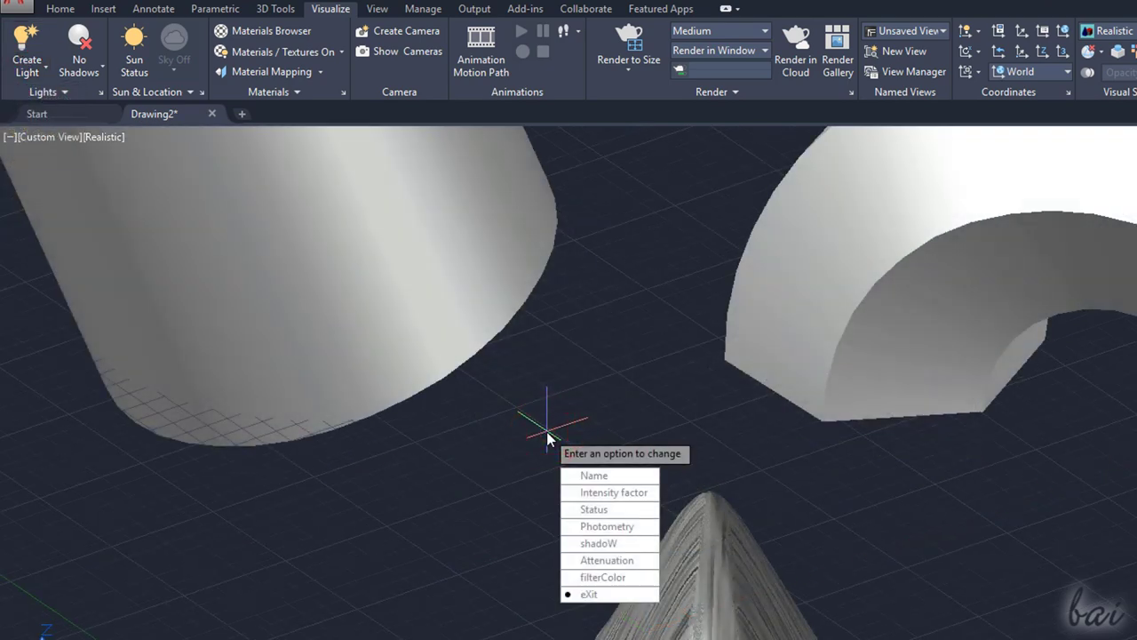
pyautogui.press('Return')
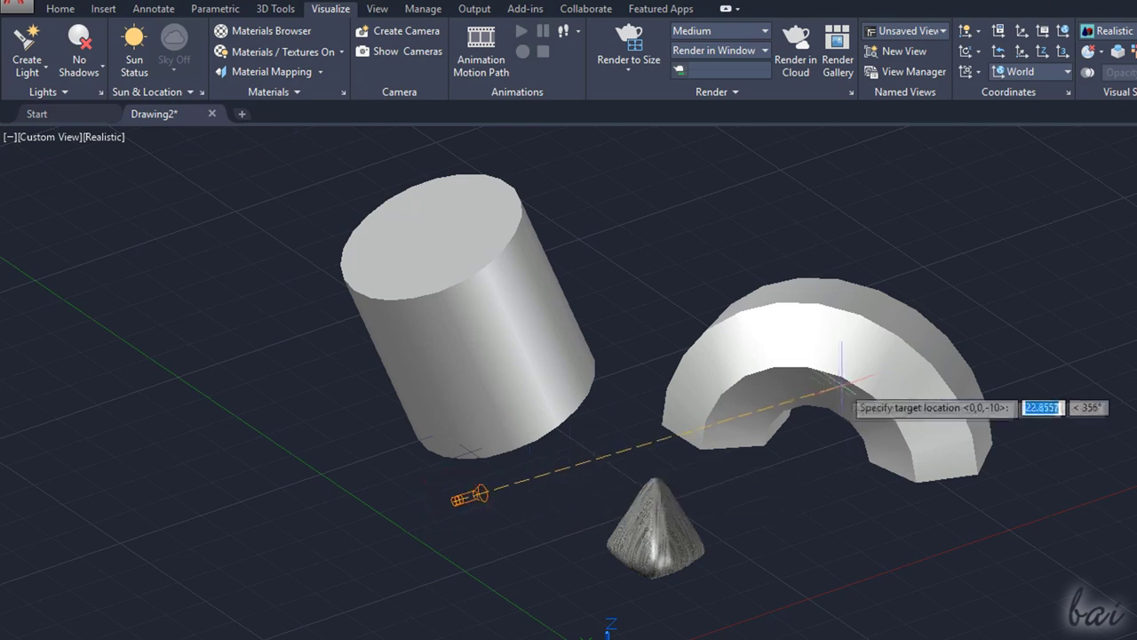
pyautogui.click(908, 364)
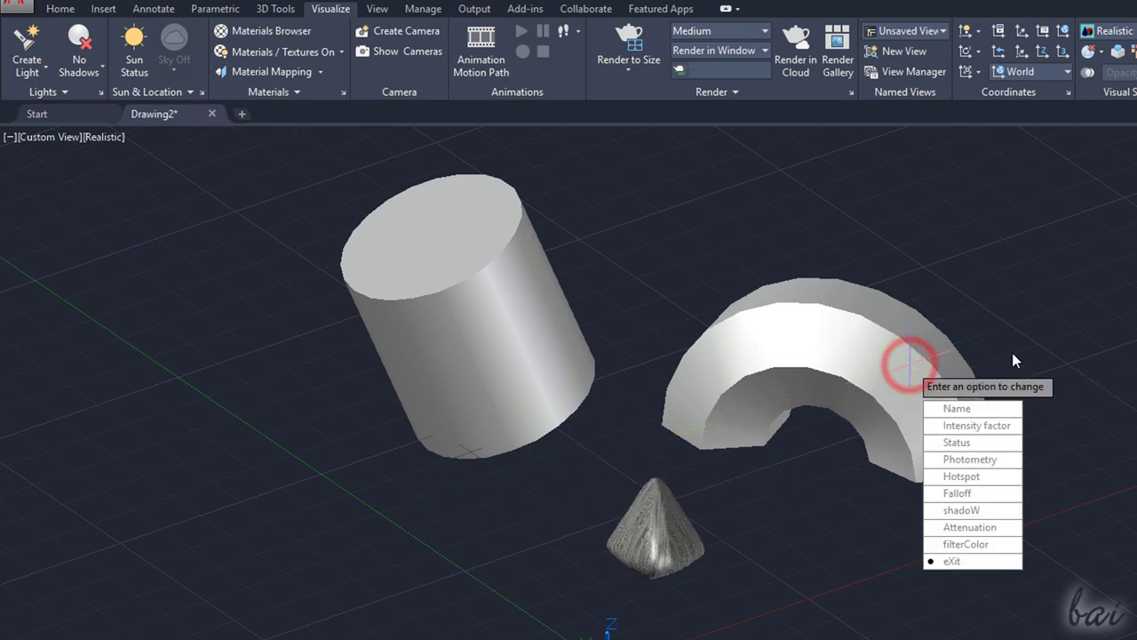
pyautogui.click(987, 566)
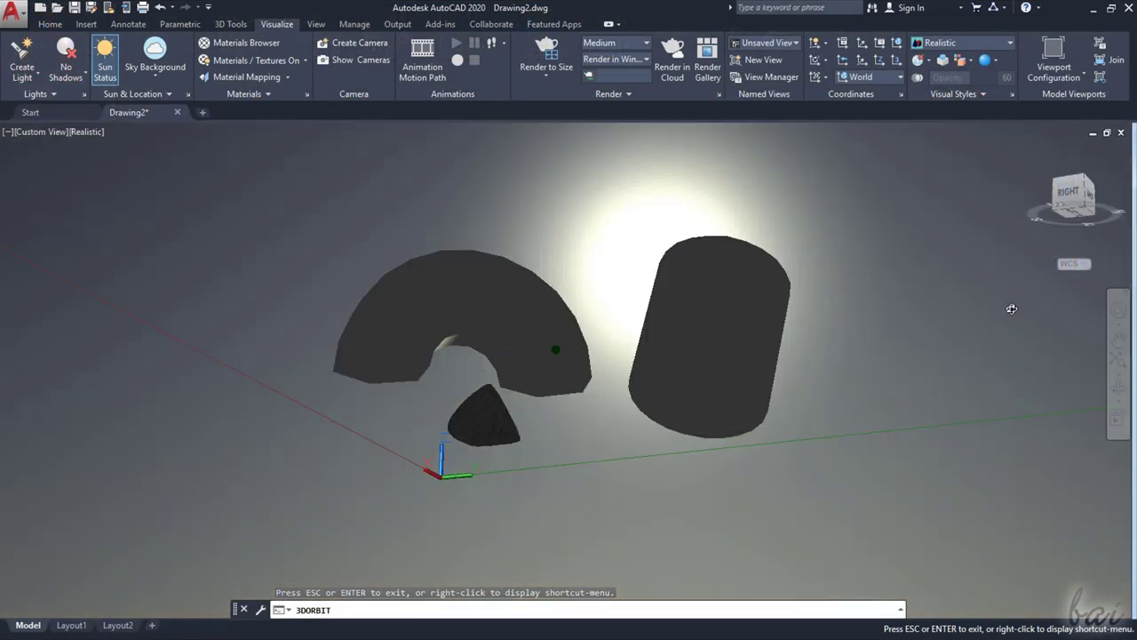
# Step: Switch the viewport from parallel to Perspective projection
pyautogui.moveTo(1012, 310); pyautogui.dragTo(734, 414)
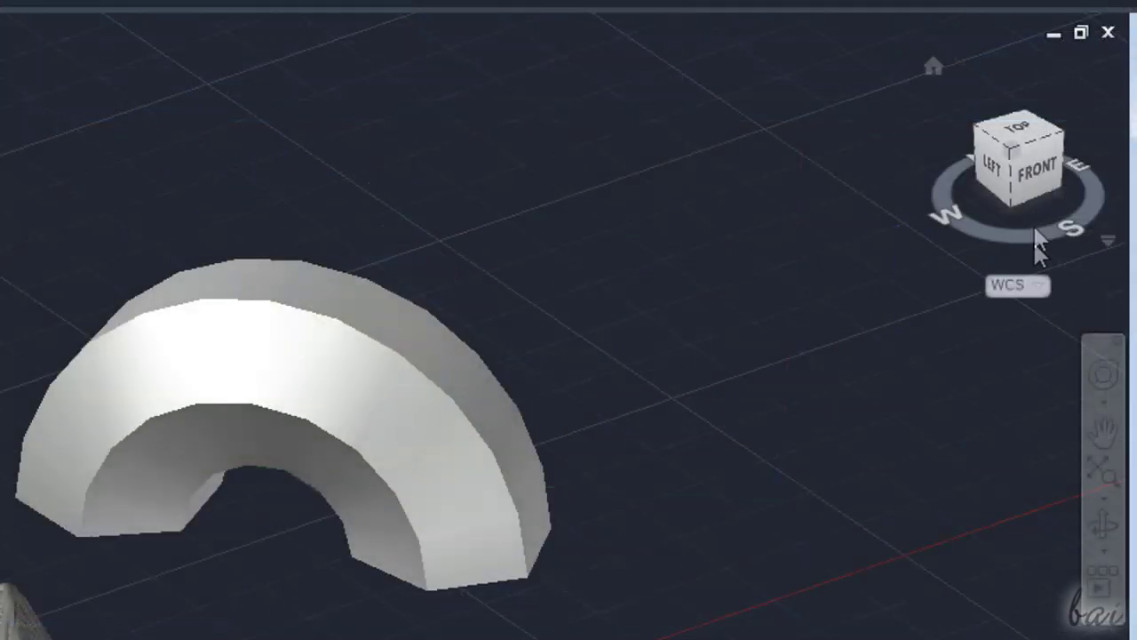
pyautogui.click(1110, 244)
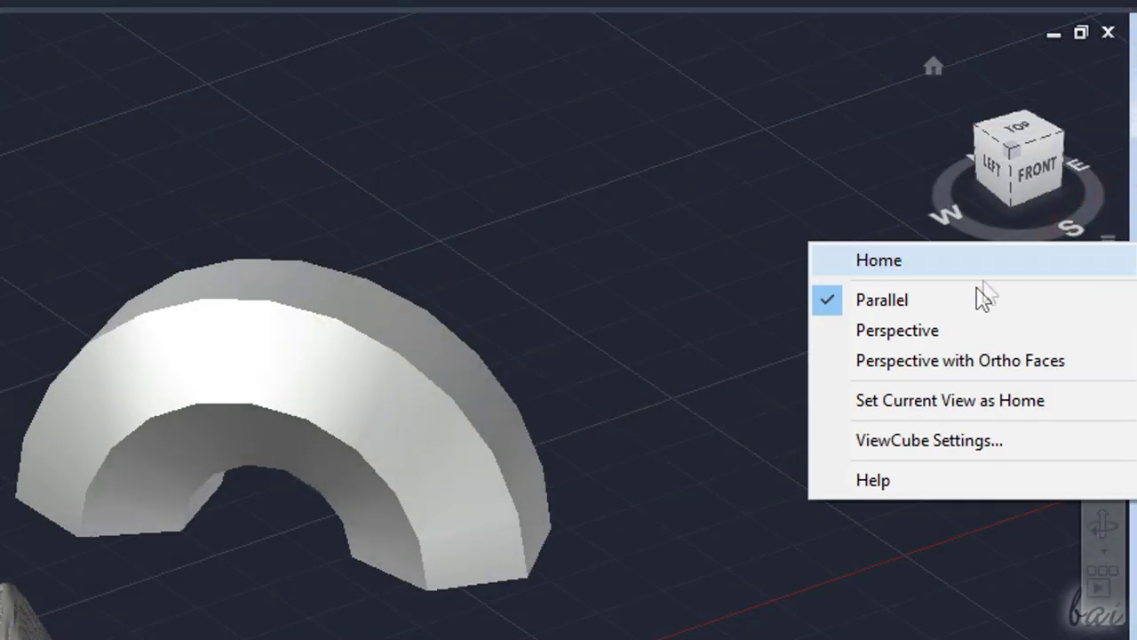
pyautogui.click(939, 330)
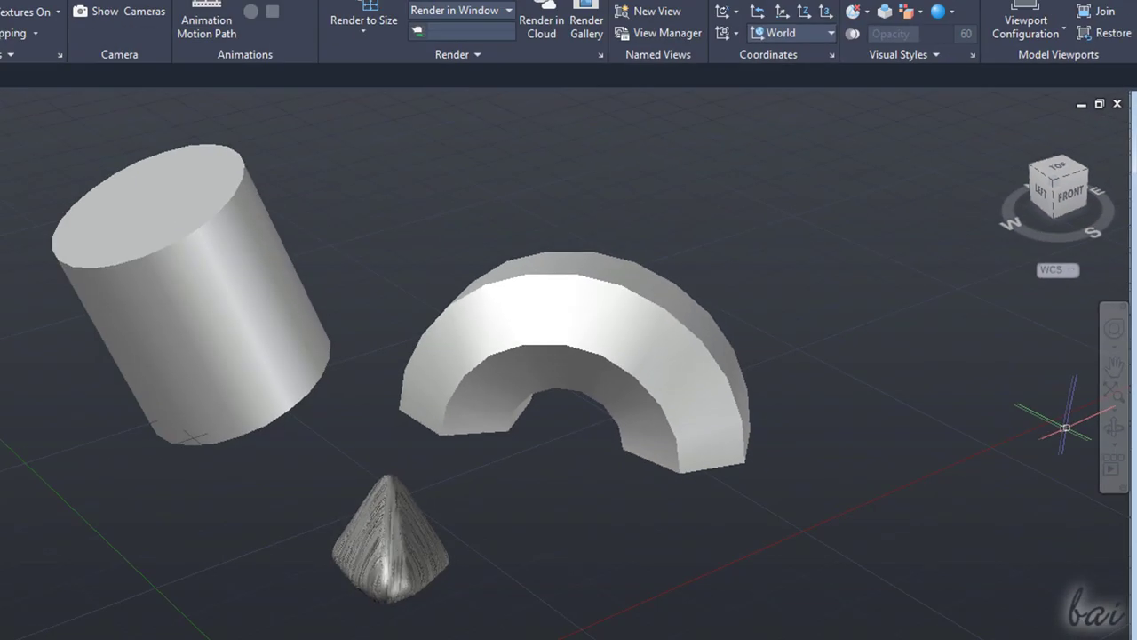
# Step: Orbit to a low front view of the solids and set the sky to Sky Background
pyautogui.click(1103, 524)
pyautogui.moveTo(634, 414); pyautogui.dragTo(576, 351)
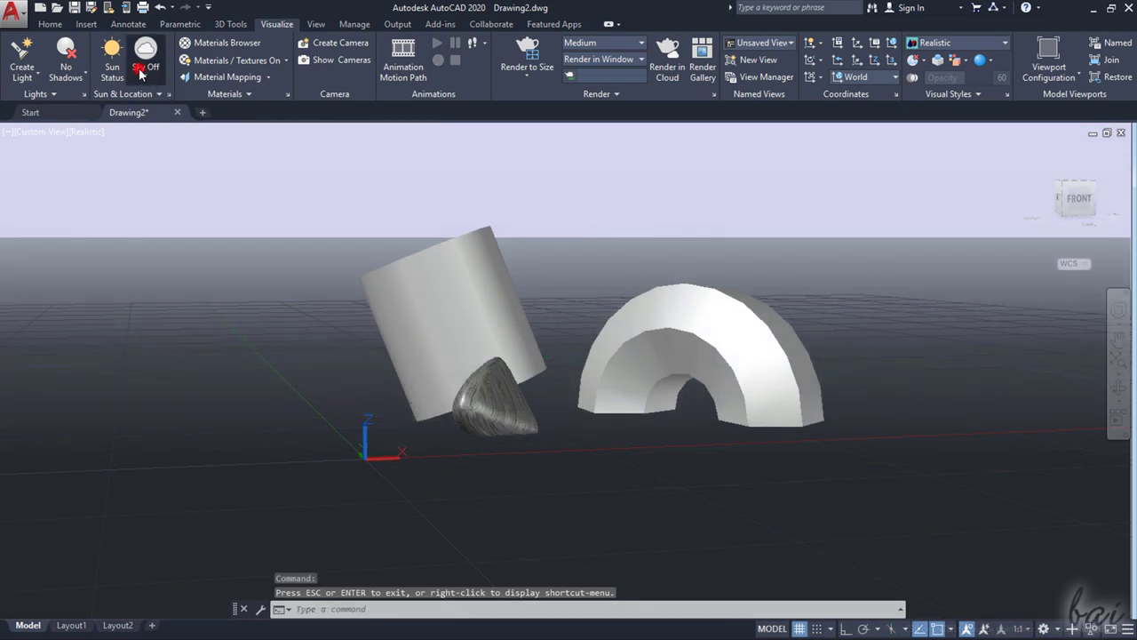
pyautogui.click(139, 74)
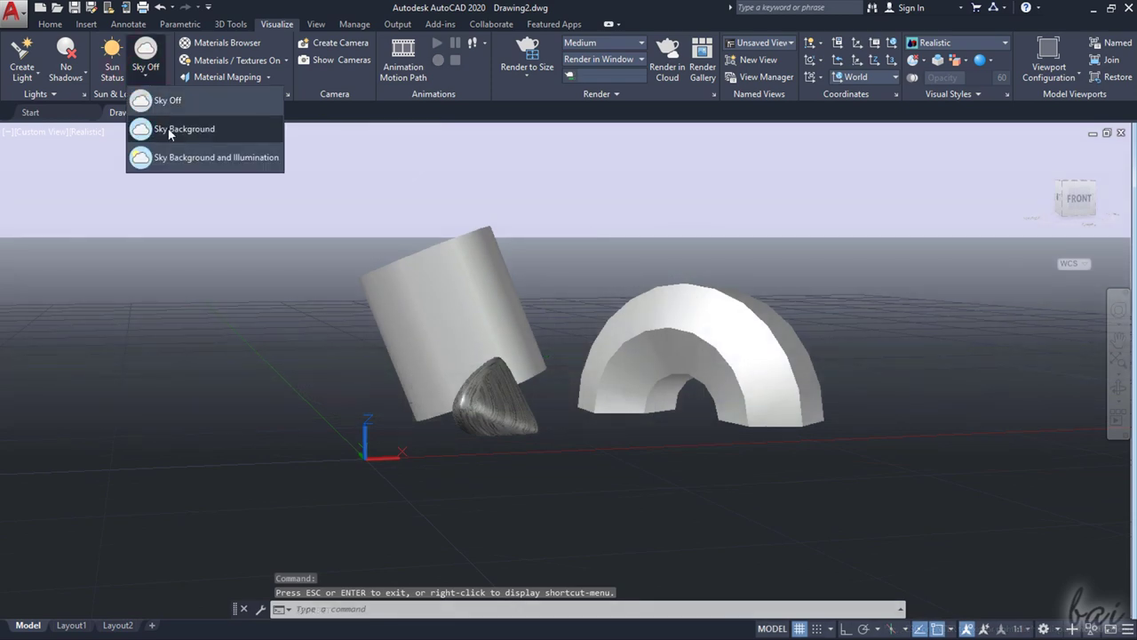
pyautogui.click(160, 126)
# Step: Turn on sunlight with the recommended exposure adjustment and adjust the sun's position settings
pyautogui.keyDown('shift'); pyautogui.moveTo(914, 325); pyautogui.dragTo(373, 267, button='middle'); pyautogui.keyUp('shift')
pyautogui.click(105, 76)
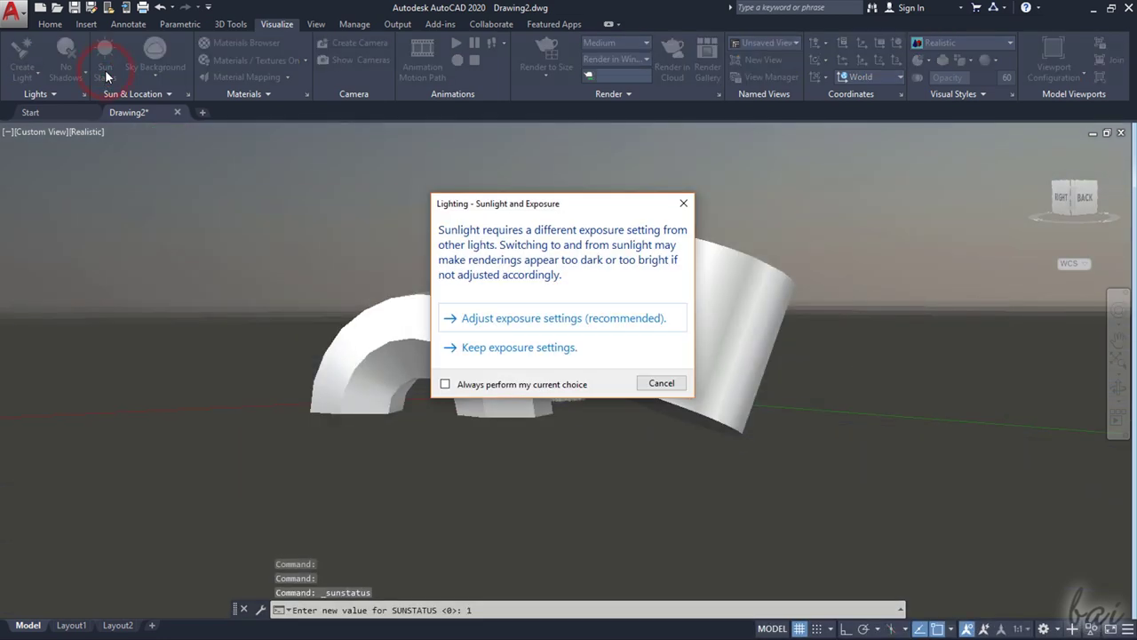
pyautogui.click(565, 327)
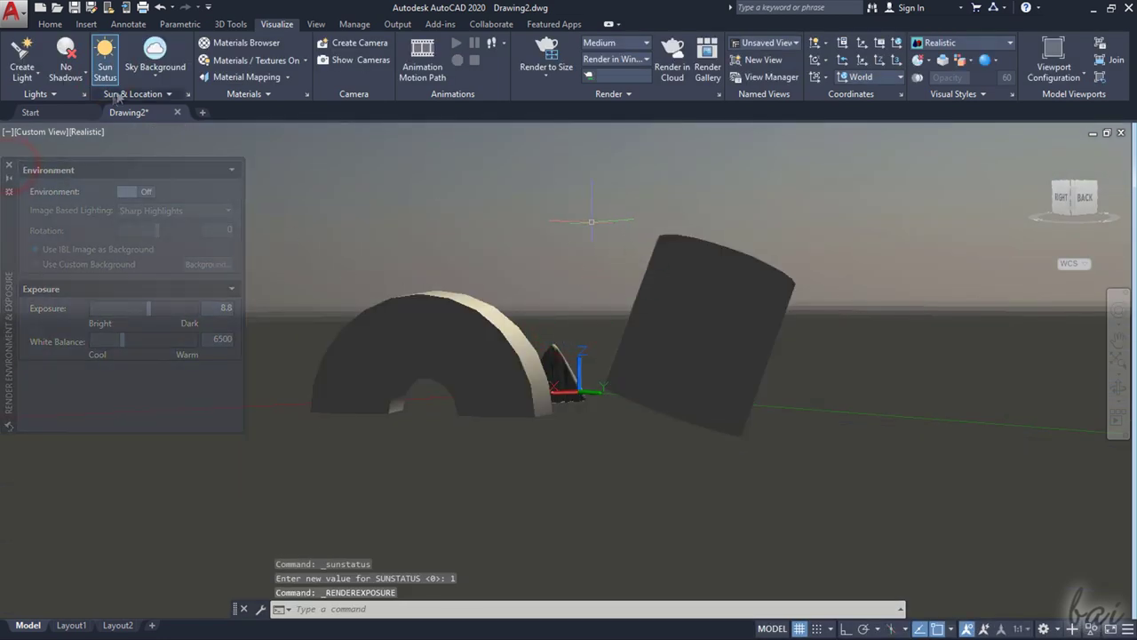
pyautogui.click(123, 94)
pyautogui.moveTo(164, 145); pyautogui.dragTo(169, 145)
# Step: Turn on Ground Shadows and orbit around the solids to view their shadows from the right side
pyautogui.keyDown('shift'); pyautogui.moveTo(942, 353); pyautogui.dragTo(835, 285, button='middle'); pyautogui.keyUp('shift')
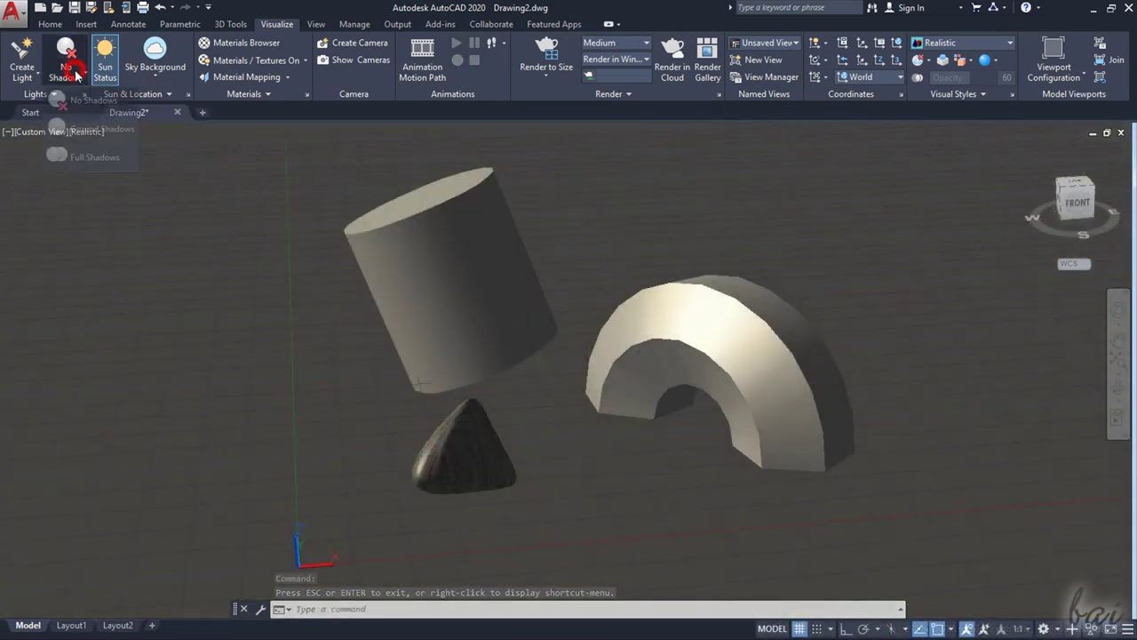
pyautogui.click(100, 131)
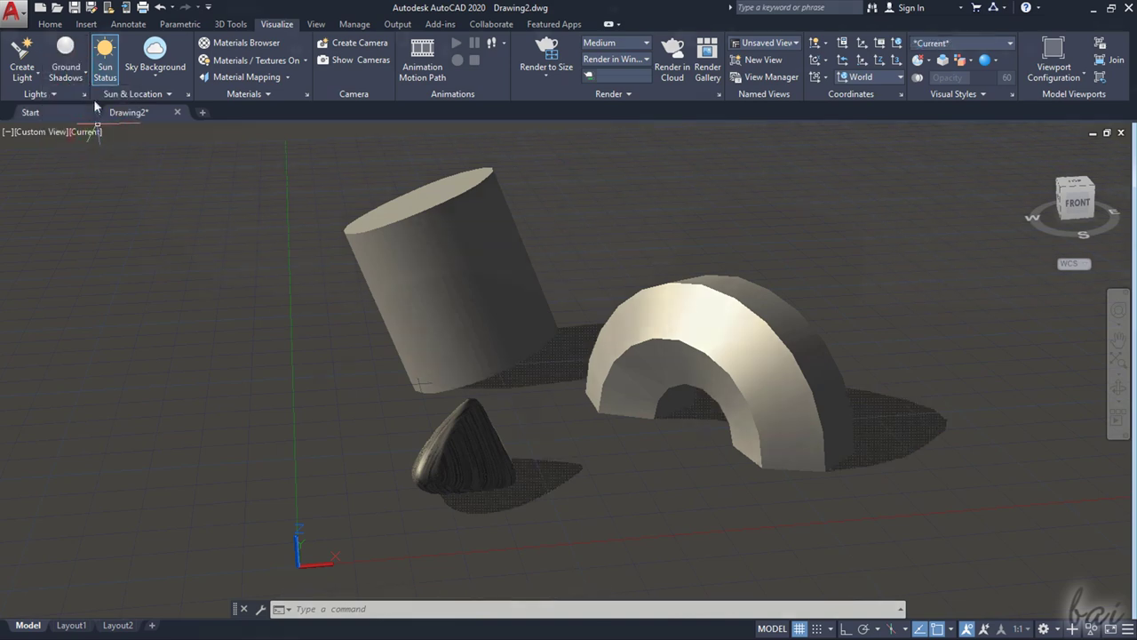
pyautogui.keyDown('shift'); pyautogui.moveTo(373, 266); pyautogui.dragTo(656, 313, button='middle'); pyautogui.keyUp('shift')
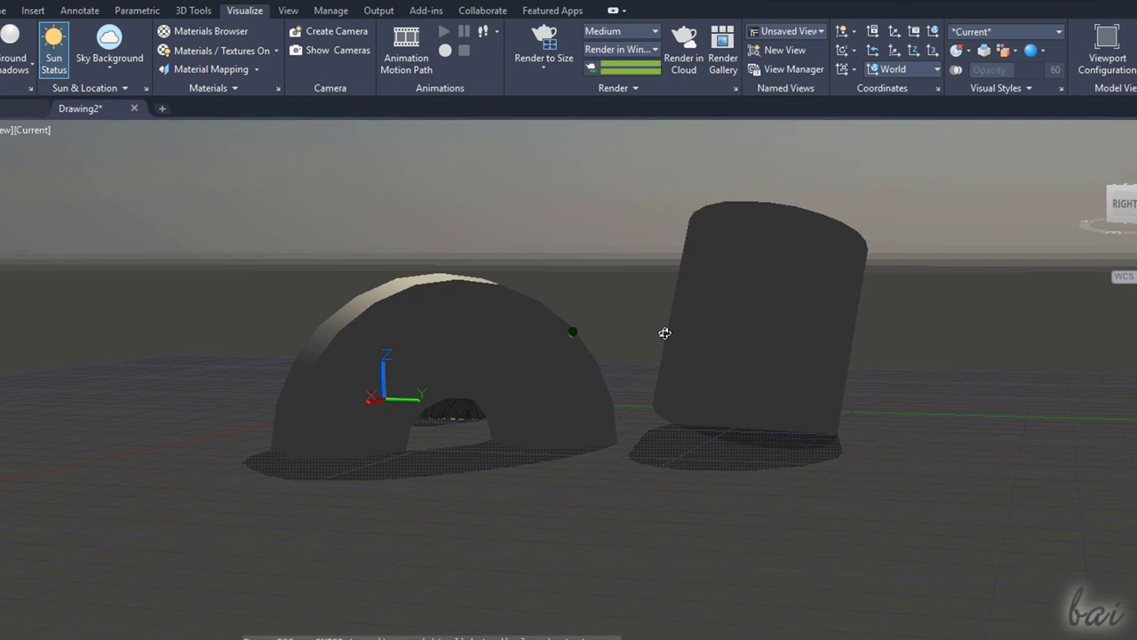
# Step: Render the view to a size of 1024 x 768 px - XGA with the Medium quality preset
pyautogui.click(541, 34)
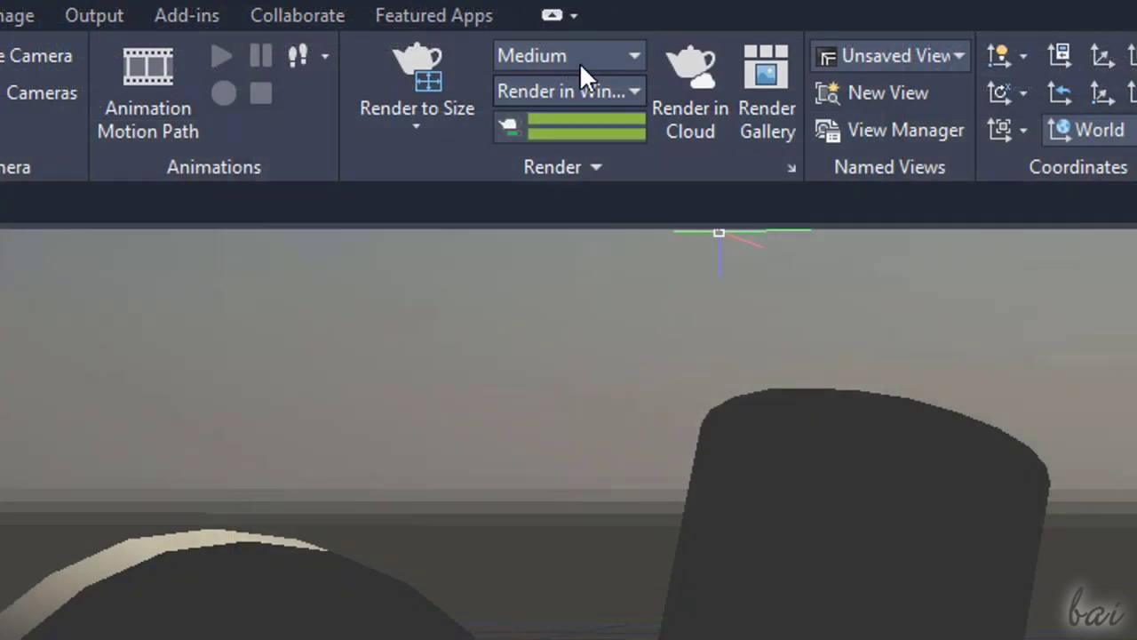
pyautogui.click(626, 32)
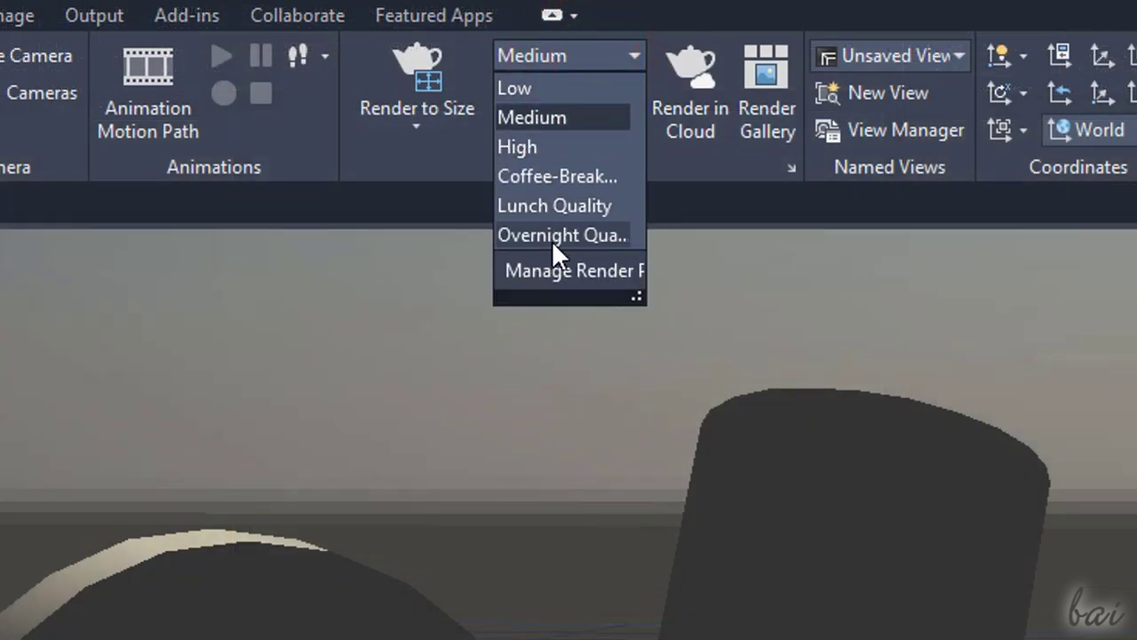
pyautogui.click(443, 124)
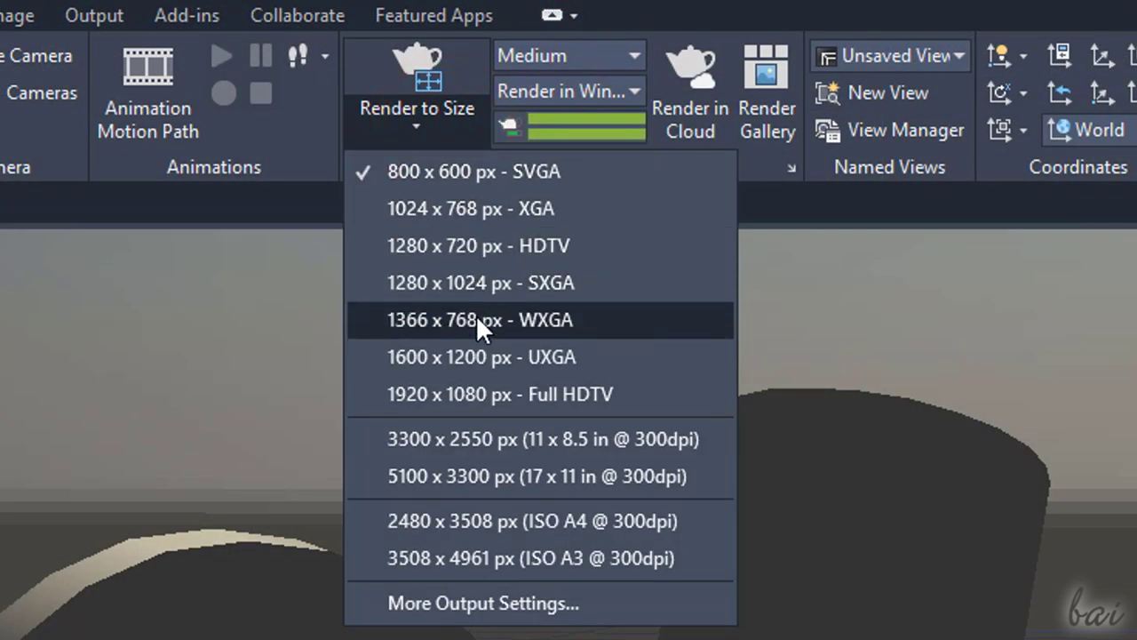
pyautogui.click(460, 208)
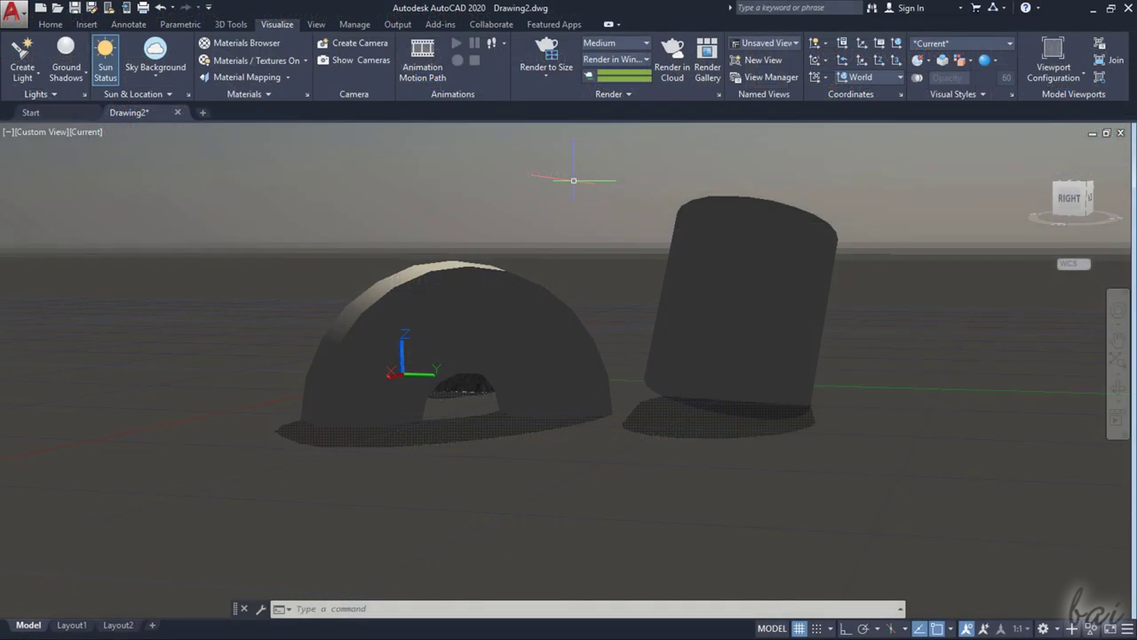